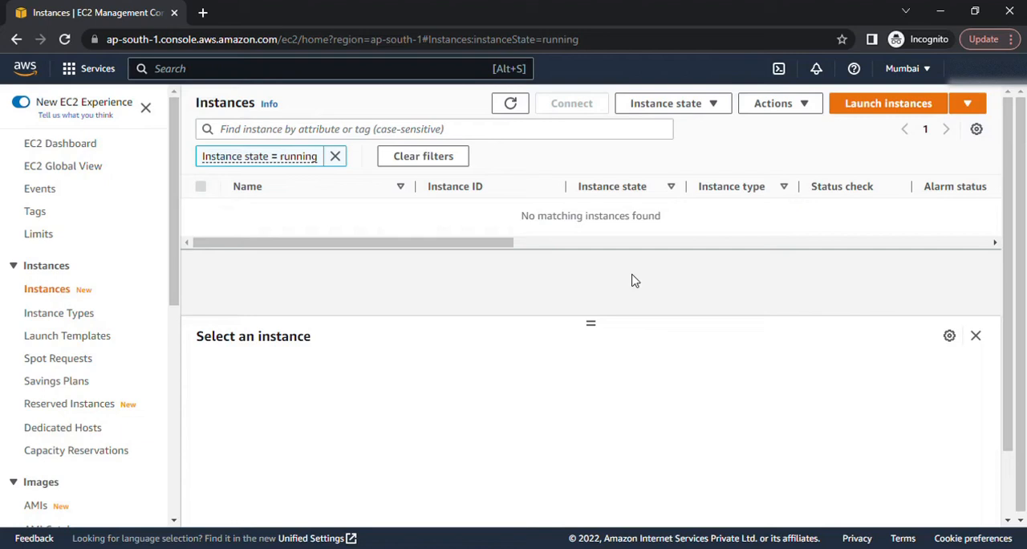
# Step: Start launching a new EC2 instance and name it MyDemoServer
pyautogui.click(908, 109)
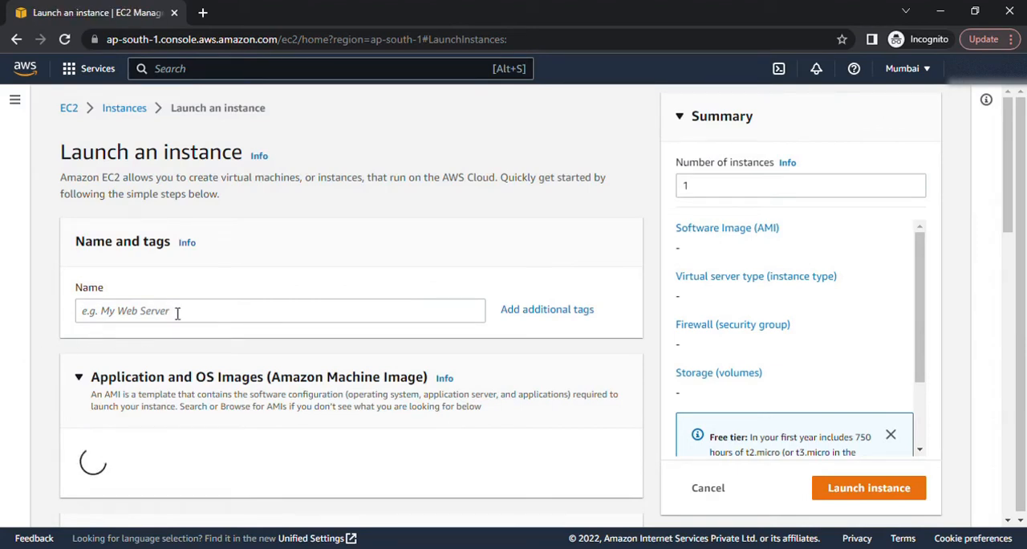
pyautogui.click(177, 313)
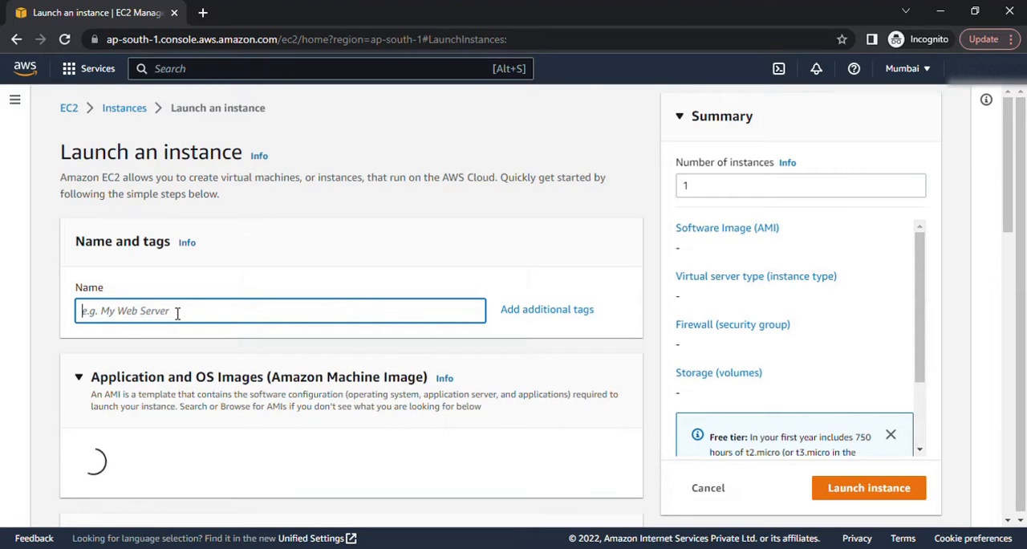
pyautogui.write('MyDemo')
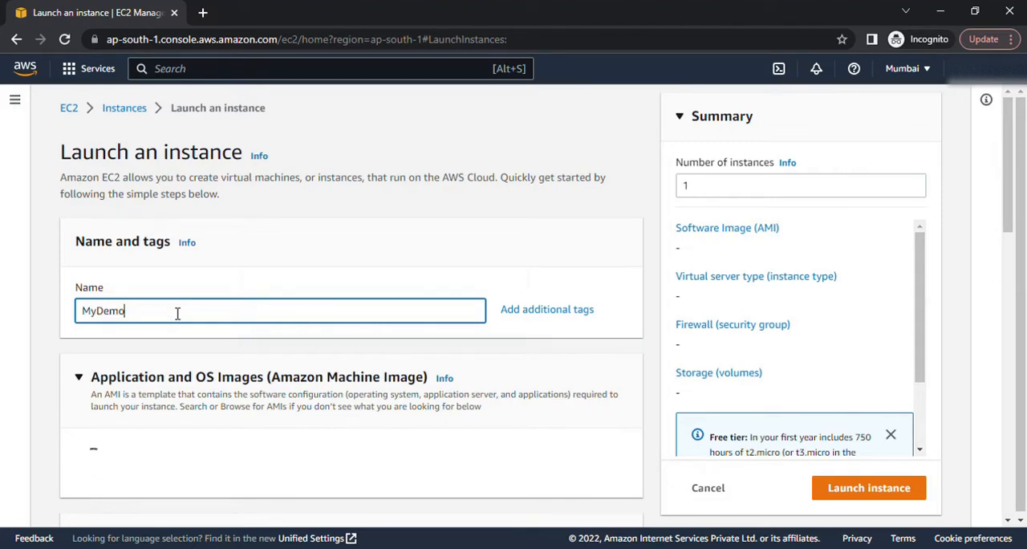
pyautogui.write('Server')
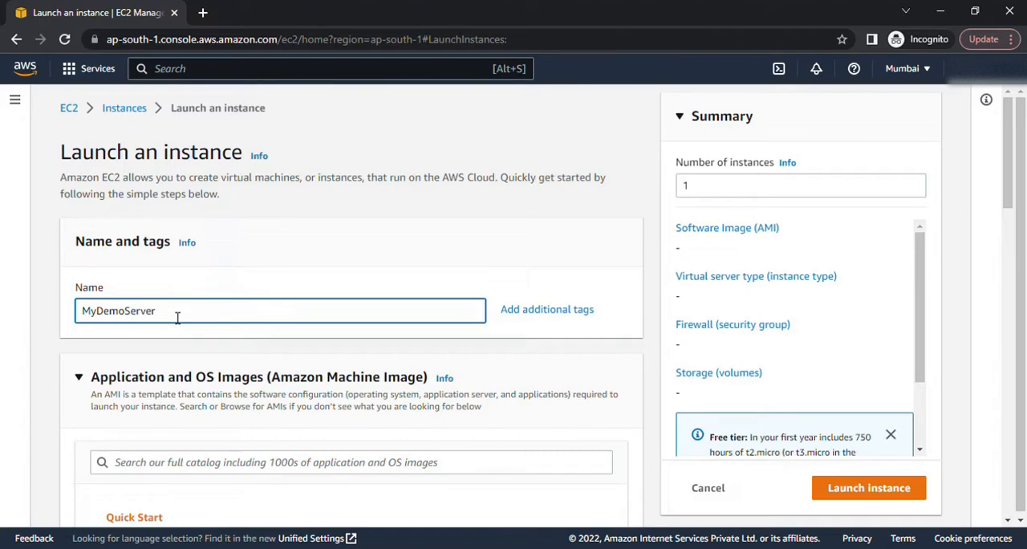
# Step: Create a new RSA key pair named MyDemoKey in .pem format for logging in to the instance
pyautogui.scroll(-5, 177, 318)
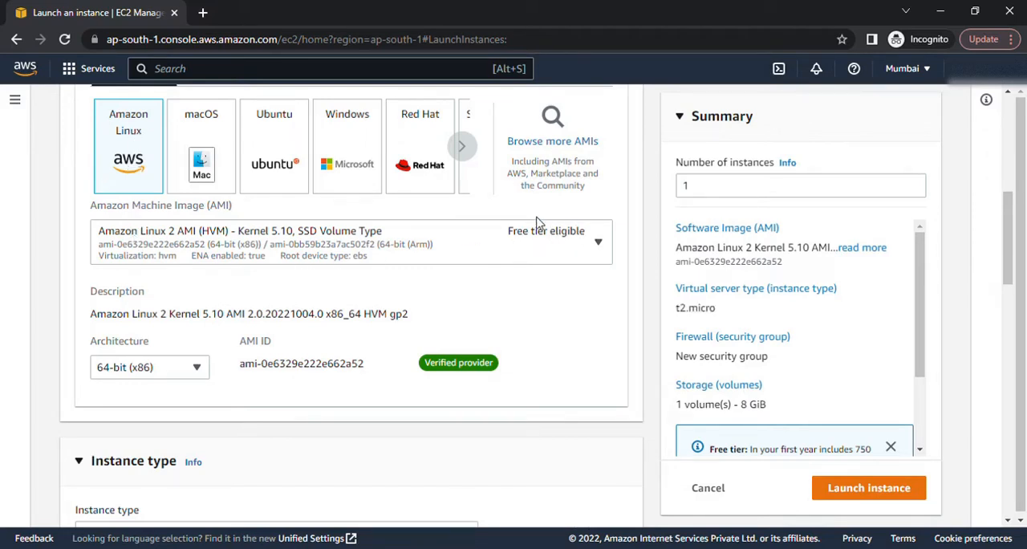
pyautogui.scroll(-2, 163, 385)
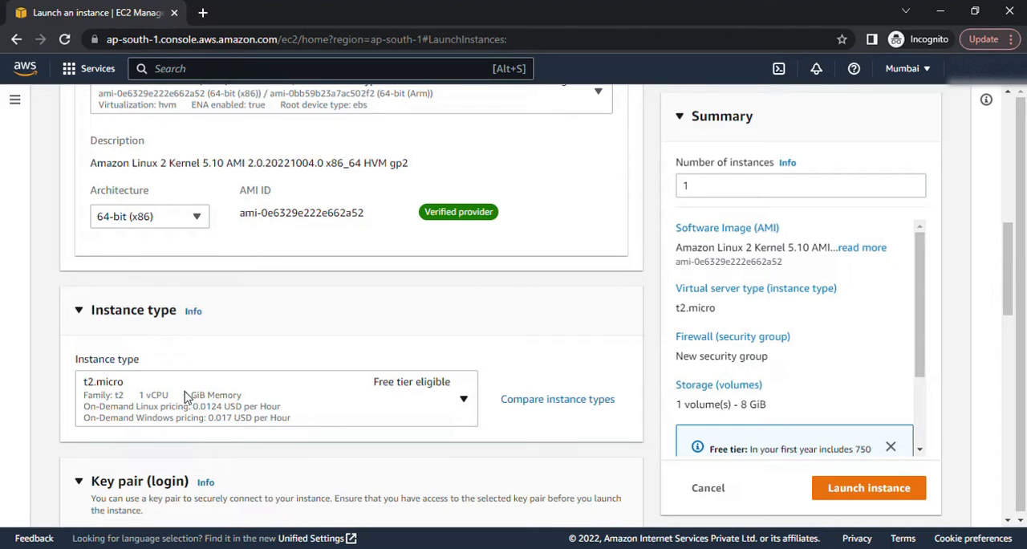
pyautogui.scroll(-2, 184, 398)
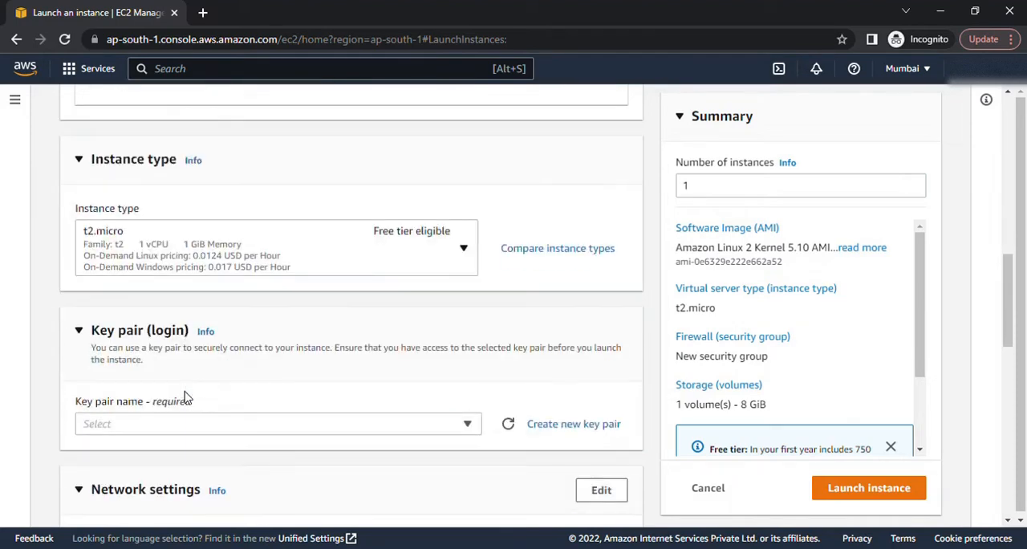
pyautogui.scroll(-2, 184, 398)
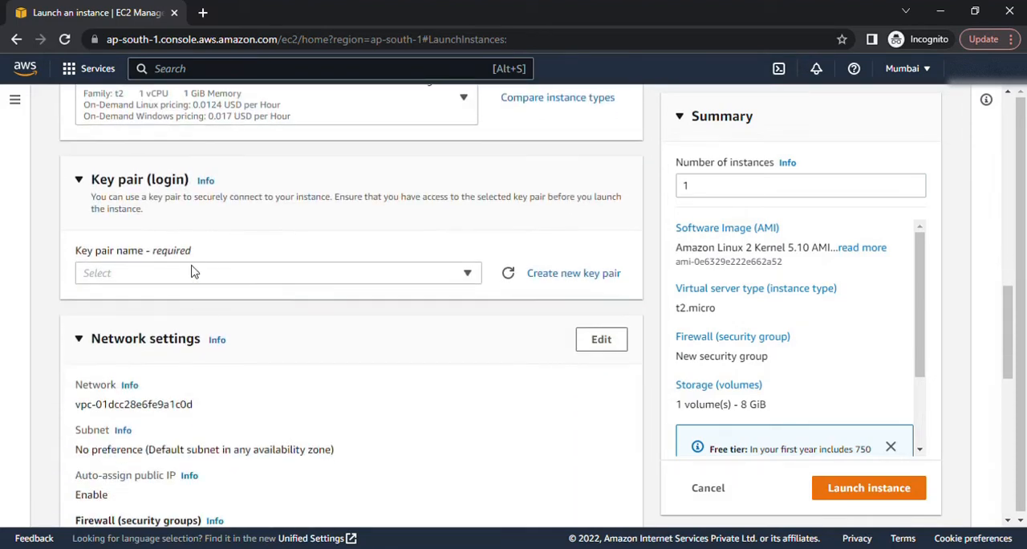
pyautogui.click(271, 273)
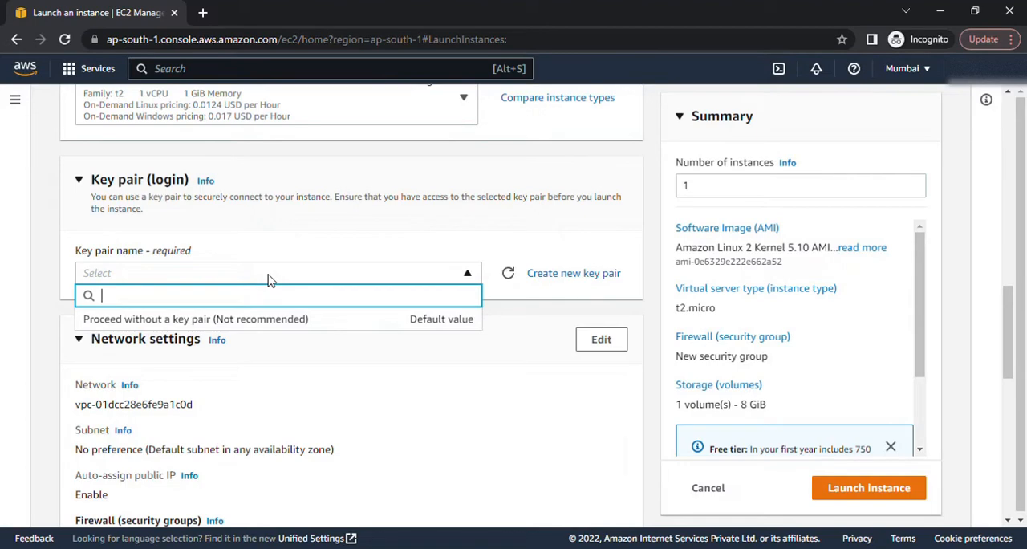
pyautogui.click(579, 277)
pyautogui.click(567, 289)
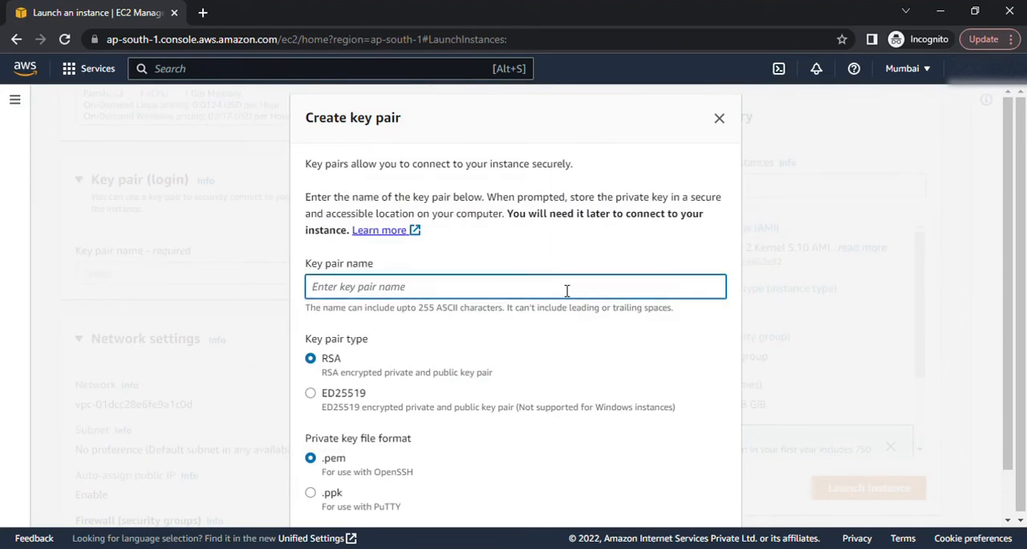
pyautogui.write('Myd')
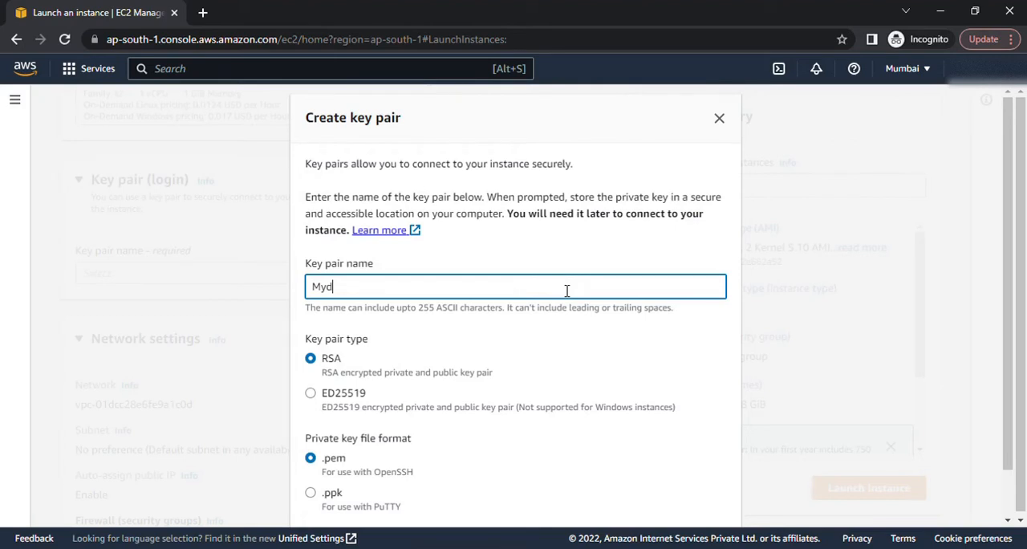
pyautogui.write('emoKey')
pyautogui.scroll(-1, 567, 294)
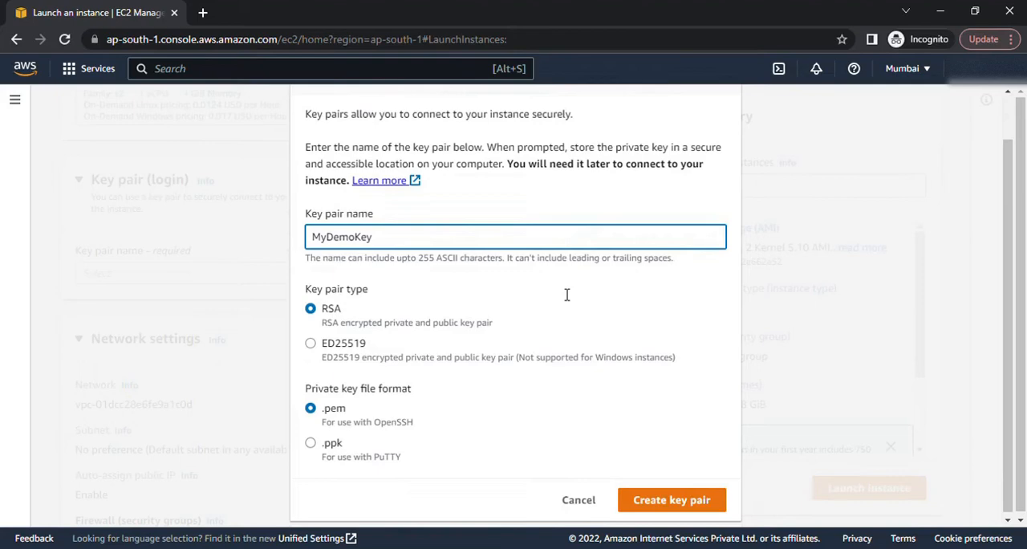
pyautogui.click(688, 498)
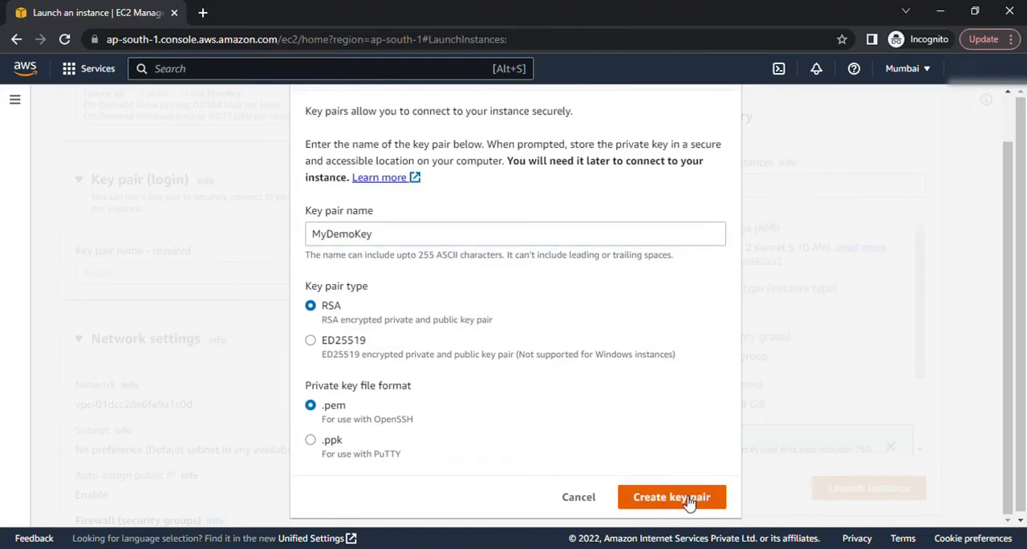
# Step: Allow HTTPS and HTTP traffic from the internet in the new security group
pyautogui.scroll(-3, 390, 367)
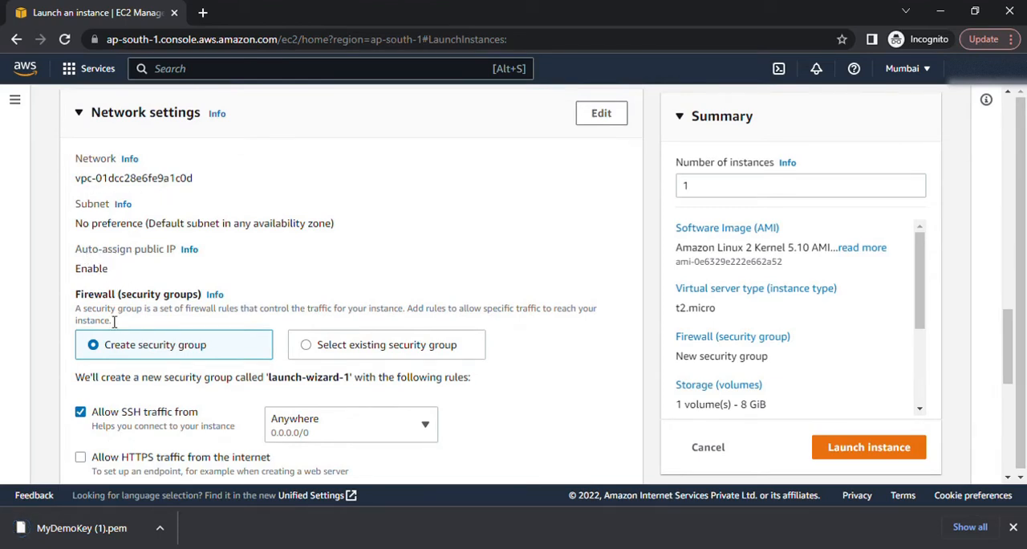
pyautogui.scroll(-2, 243, 352)
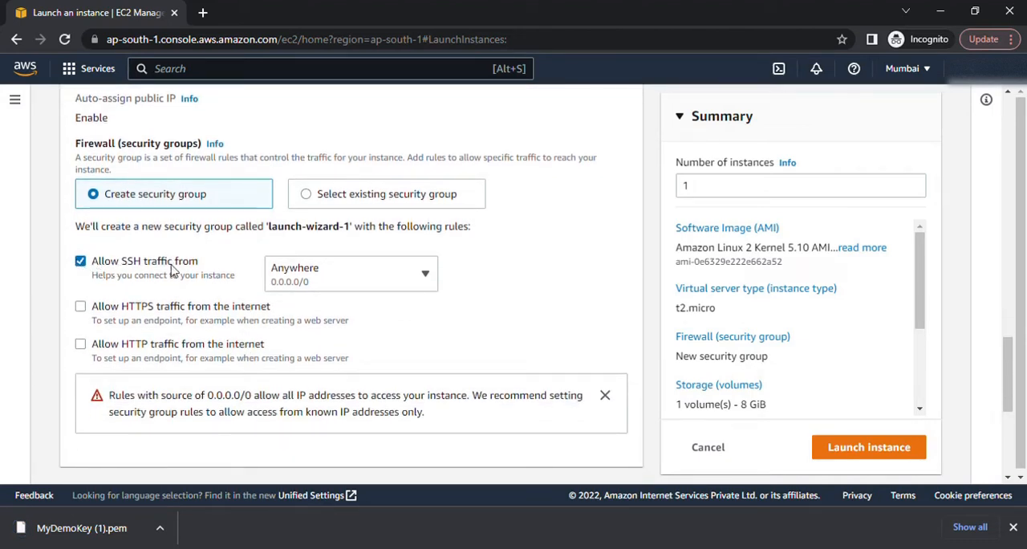
pyautogui.click(82, 306)
pyautogui.click(81, 344)
# Step: Expand the instance's advanced details and set Stop - Hibernate behavior to Enable
pyautogui.scroll(-3, 81, 351)
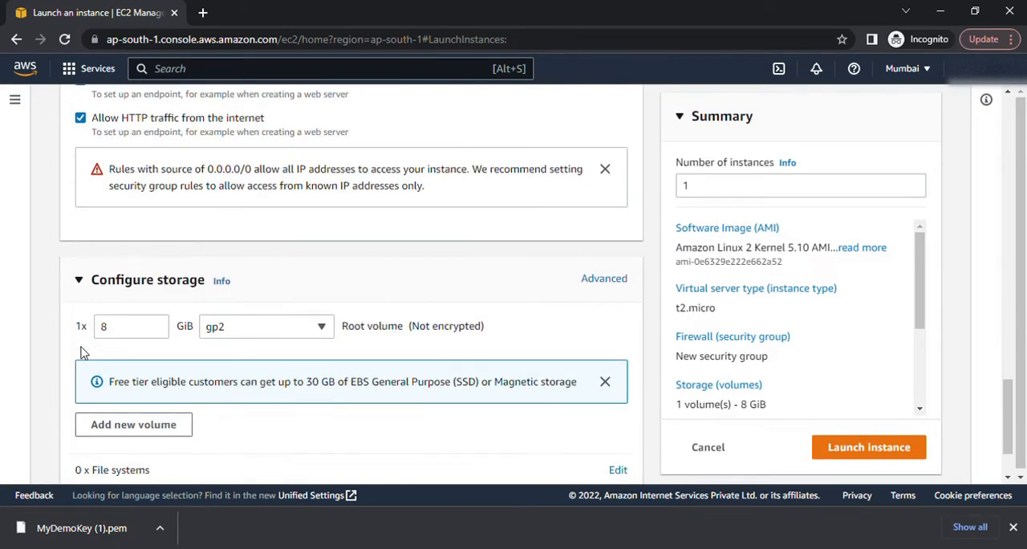
pyautogui.moveTo(119, 335); pyautogui.dragTo(104, 337)
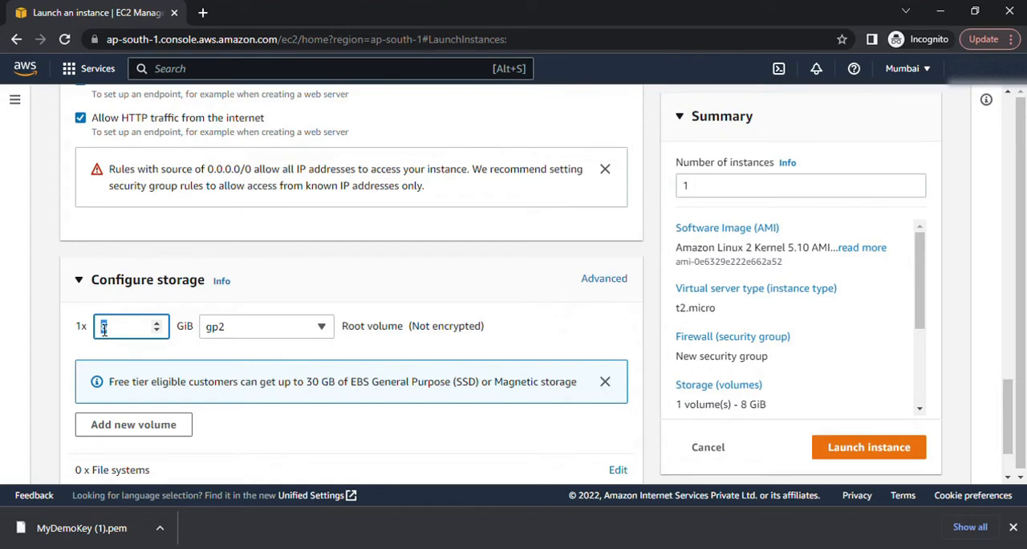
pyautogui.scroll(-2, 103, 329)
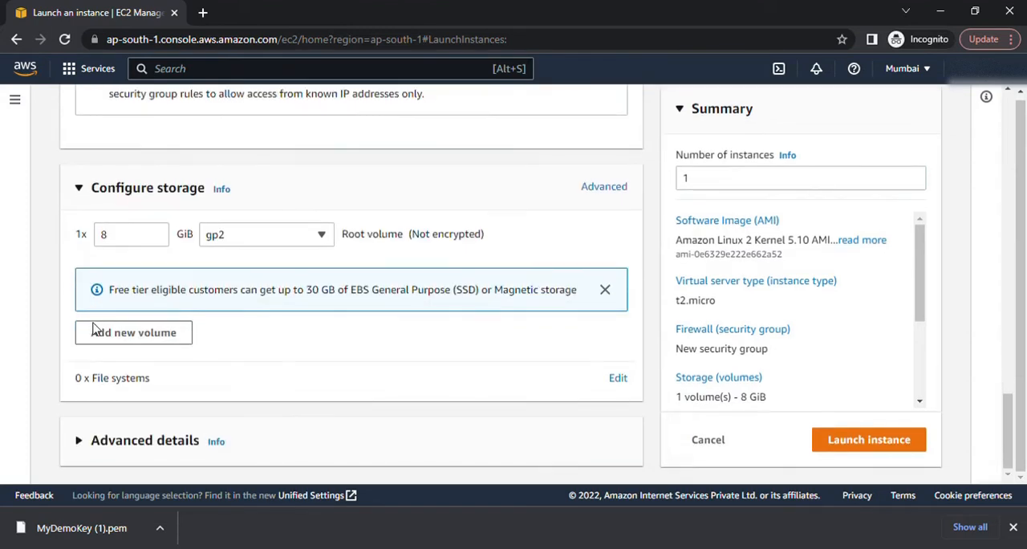
pyautogui.click(115, 441)
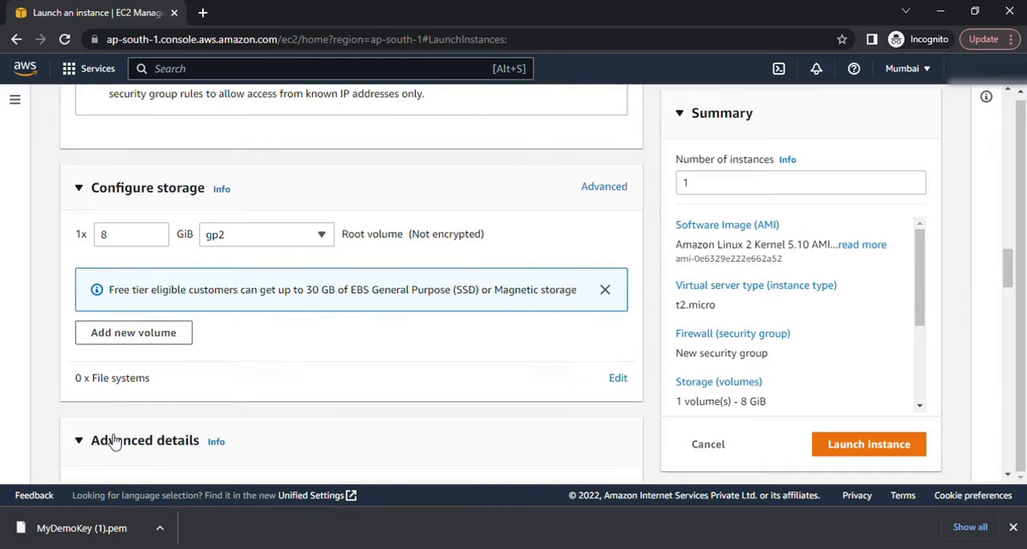
pyautogui.scroll(-4, 114, 437)
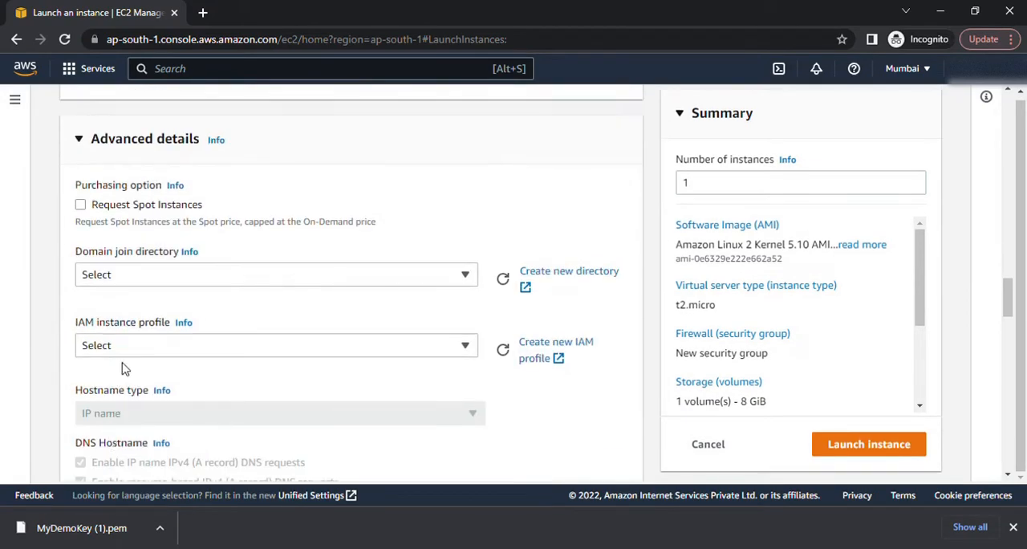
pyautogui.scroll(-1, 127, 353)
pyautogui.scroll(-3, 128, 341)
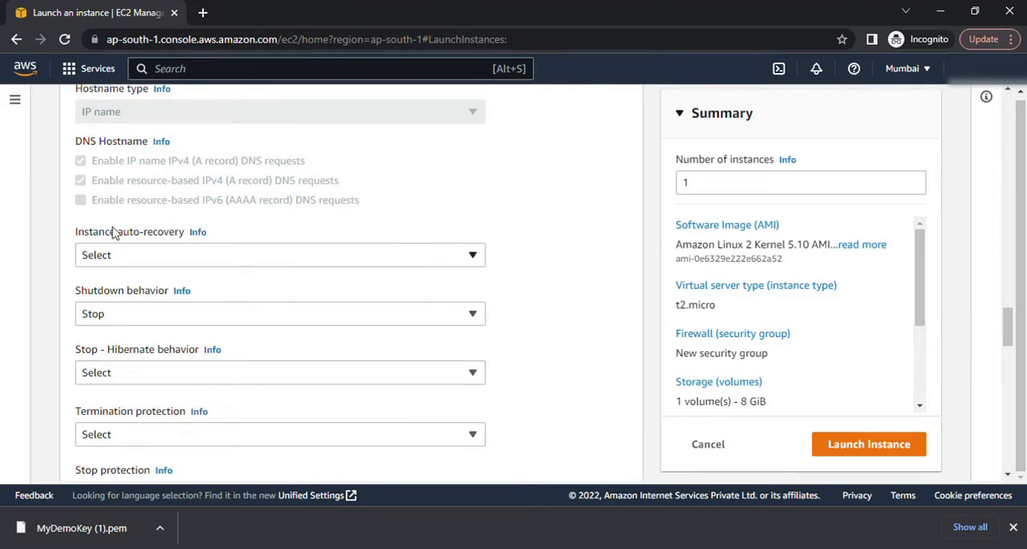
pyautogui.scroll(-1, 115, 236)
pyautogui.scroll(-1, 112, 235)
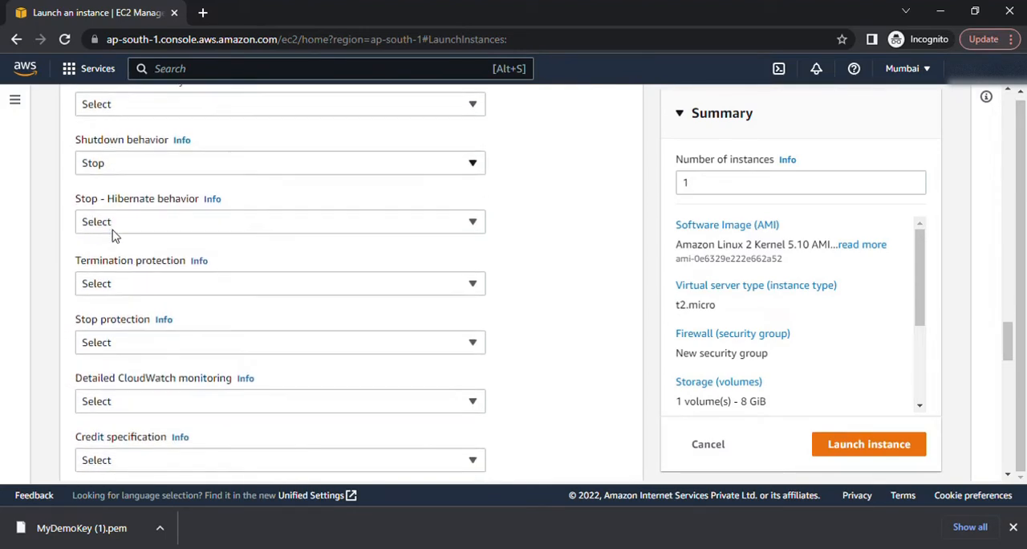
pyautogui.click(199, 222)
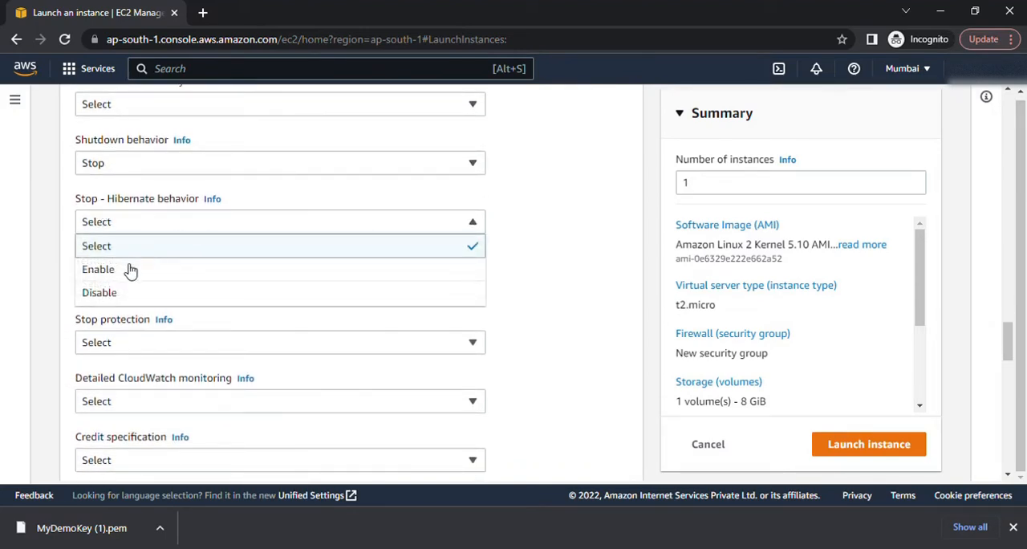
pyautogui.click(131, 271)
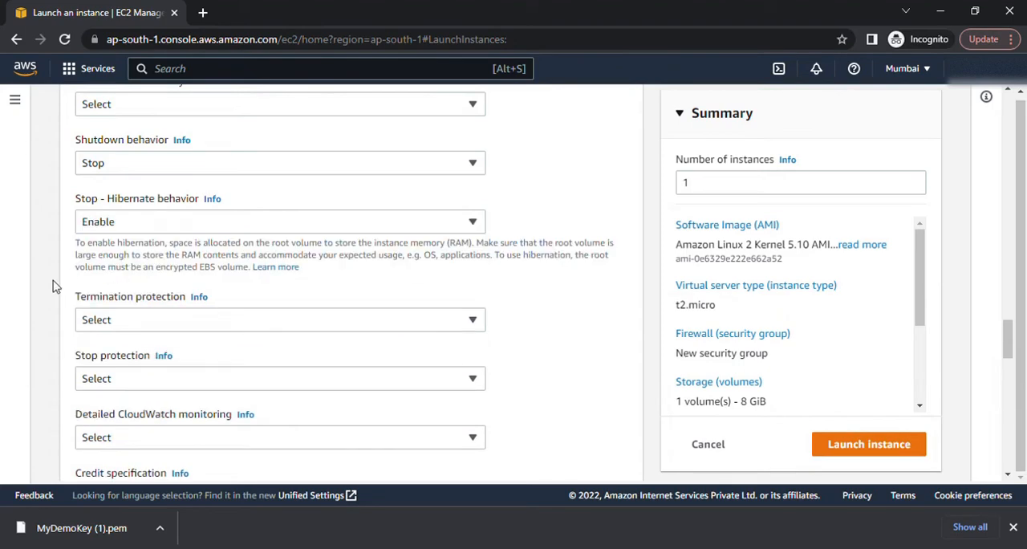
# Step: Try to launch the instance with the current configuration and dismiss the browser's download bar
pyautogui.scroll(-10, 113, 278)
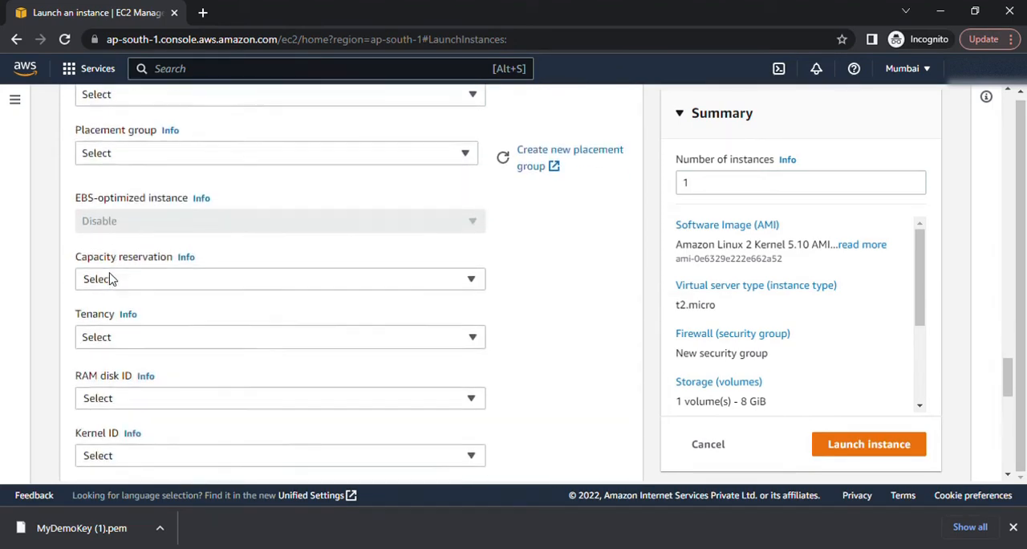
pyautogui.scroll(-2, 112, 279)
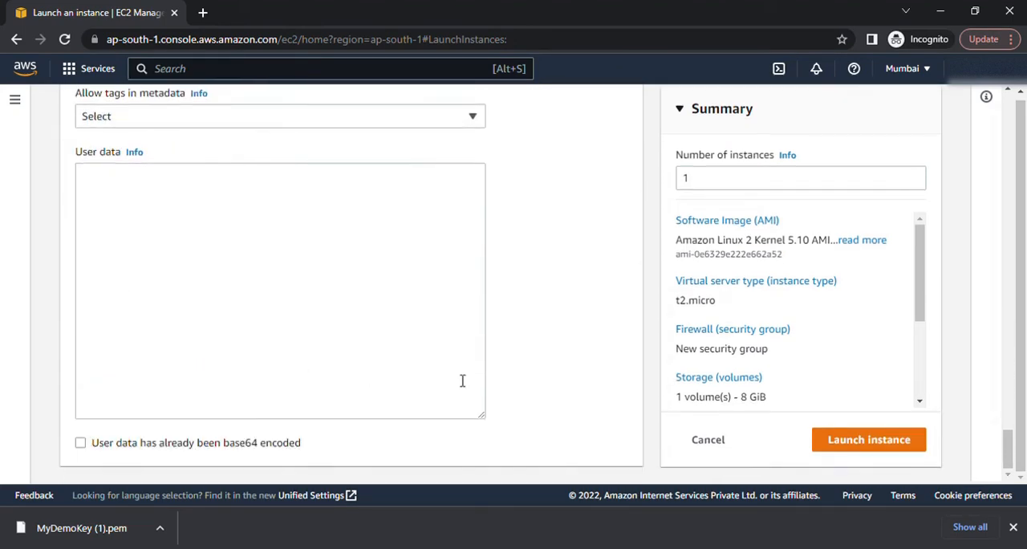
pyautogui.click(901, 439)
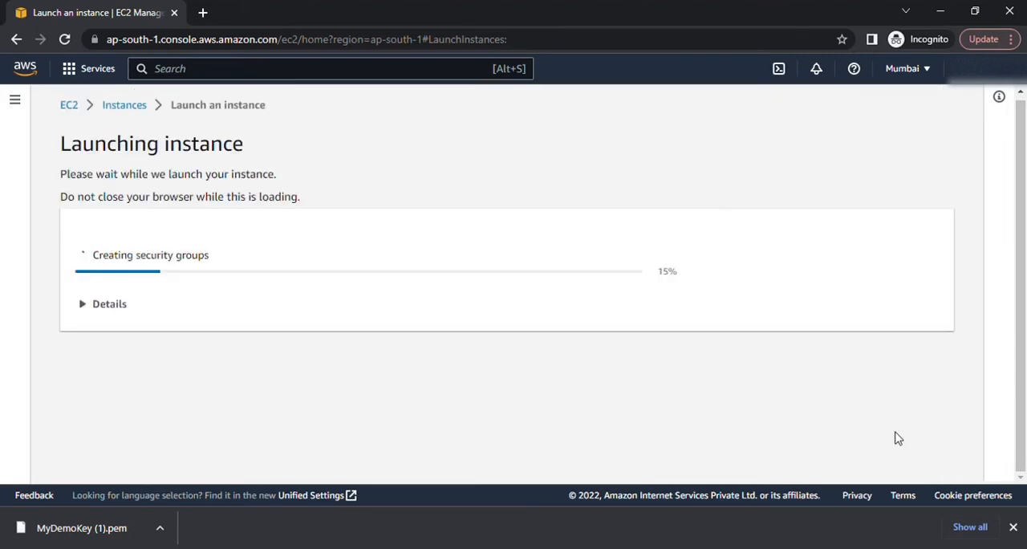
pyautogui.click(1013, 527)
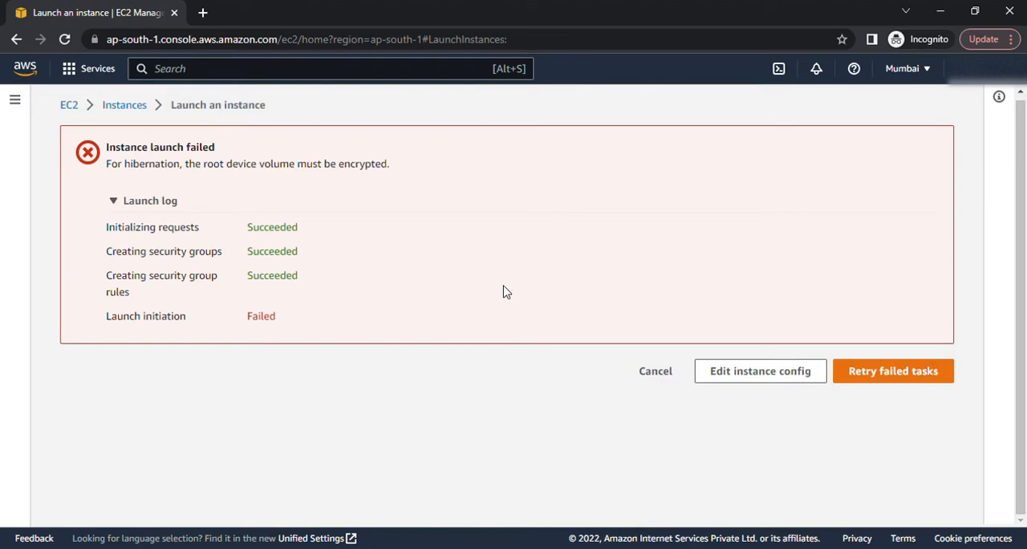
# Step: Return to editing the instance configuration and set the root volume to Encrypted with the (default) aws/ebs KMS key
pyautogui.click(732, 374)
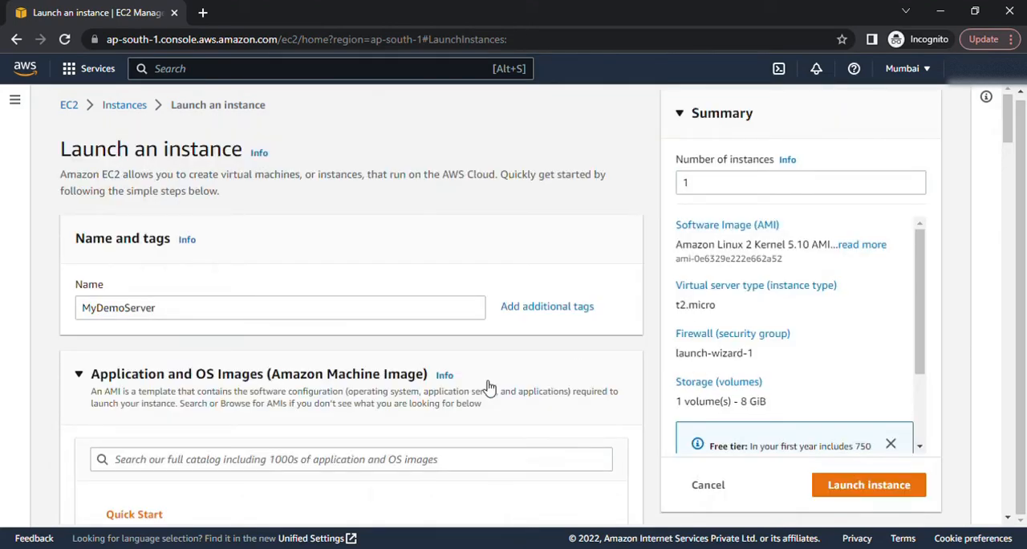
pyautogui.scroll(-5, 486, 385)
pyautogui.scroll(-10, 483, 386)
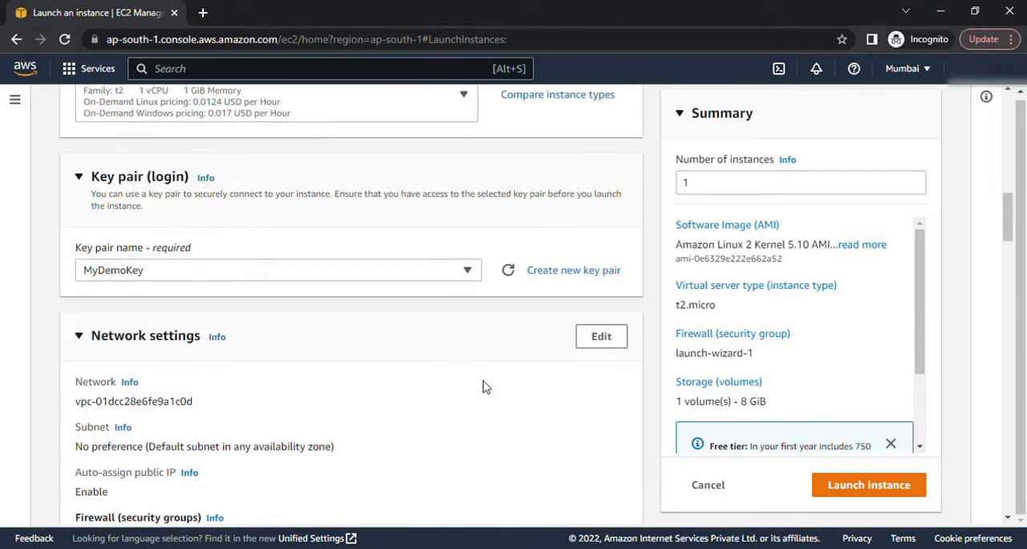
pyautogui.scroll(-2, 484, 387)
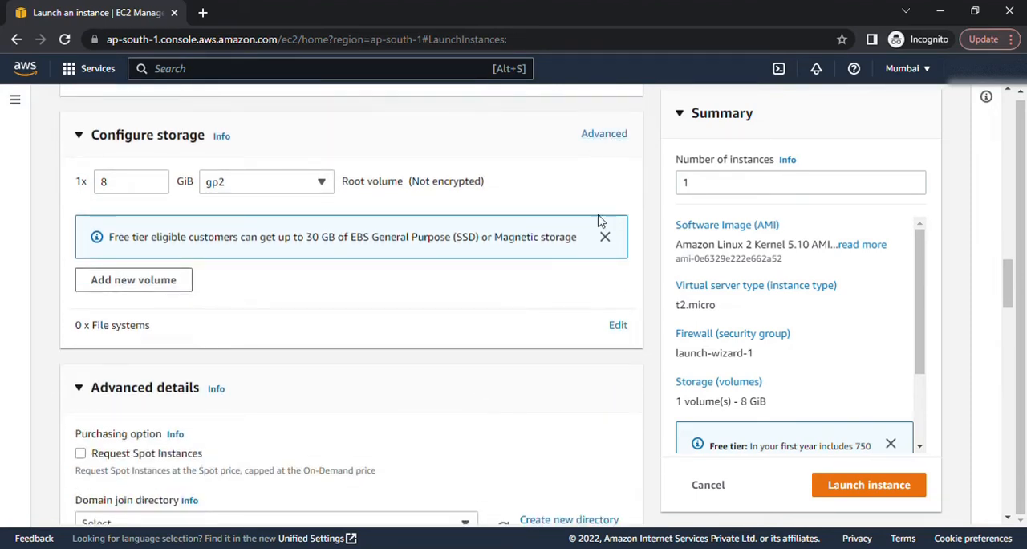
pyautogui.click(603, 135)
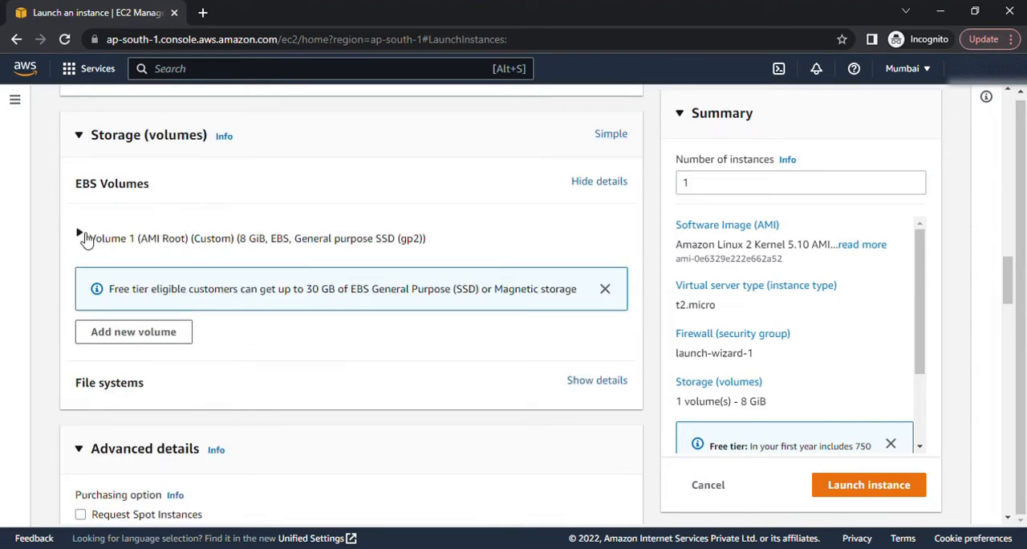
pyautogui.click(80, 233)
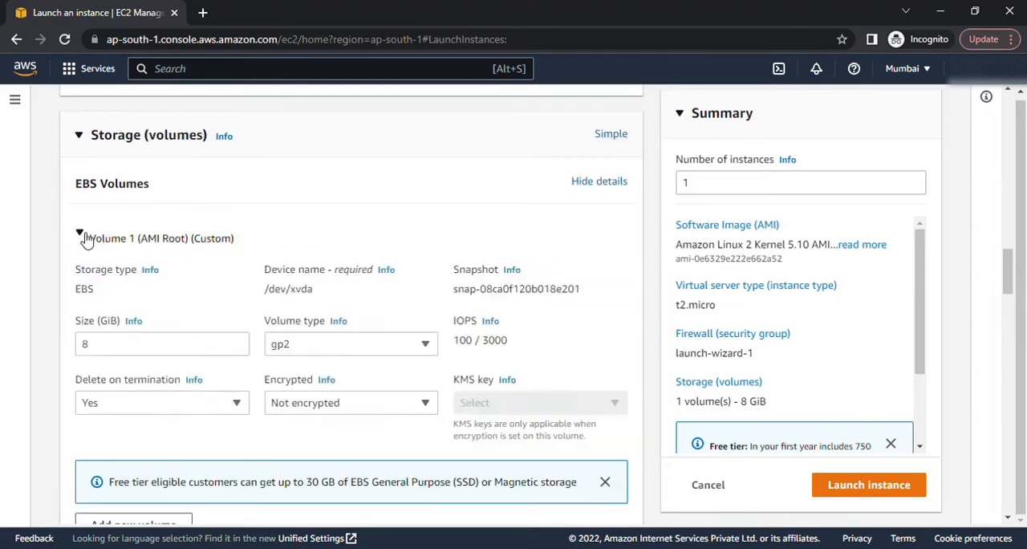
pyautogui.click(343, 409)
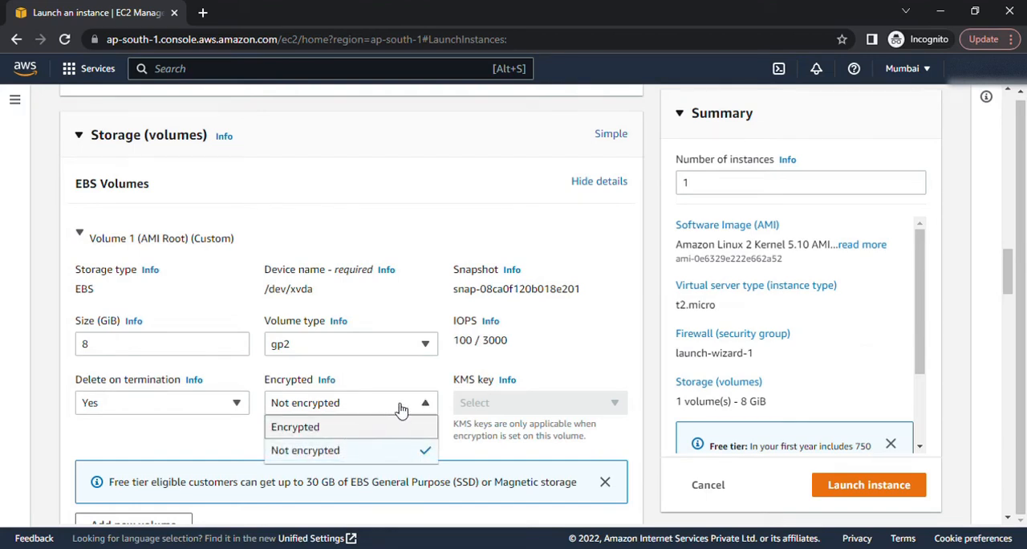
pyautogui.click(361, 427)
pyautogui.click(501, 407)
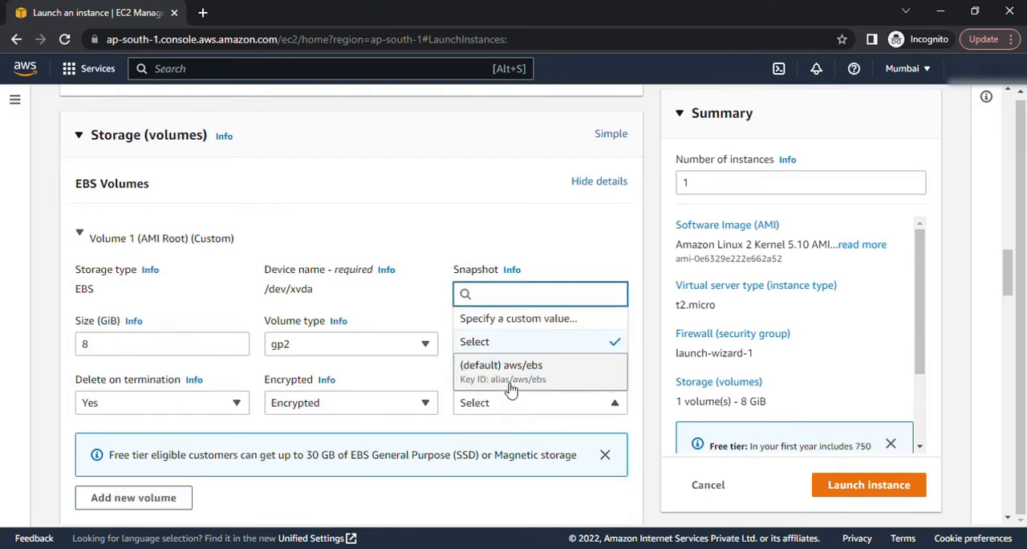
pyautogui.click(511, 374)
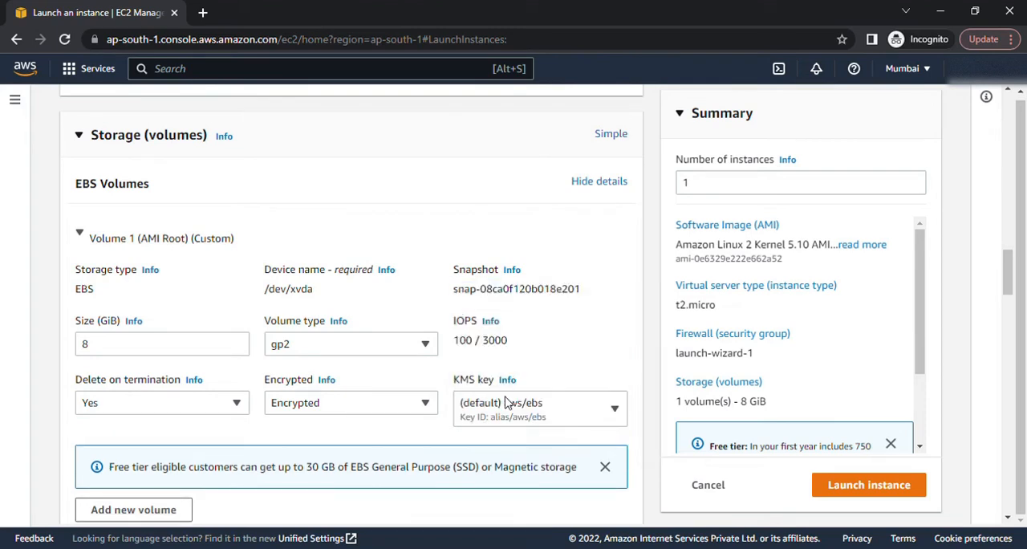
# Step: Launch the instance with the encrypted root volume and refresh the instances list to check its state
pyautogui.click(869, 487)
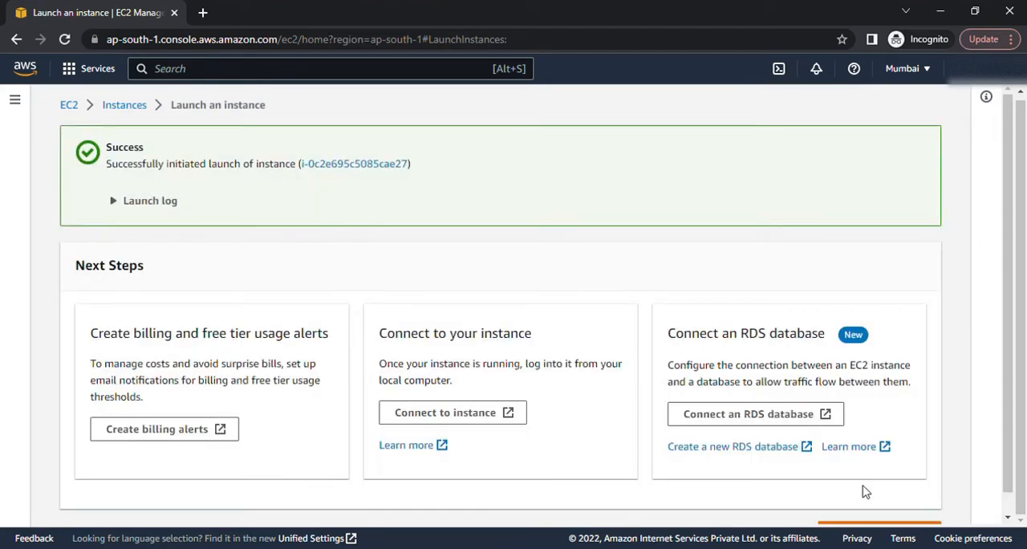
pyautogui.click(124, 109)
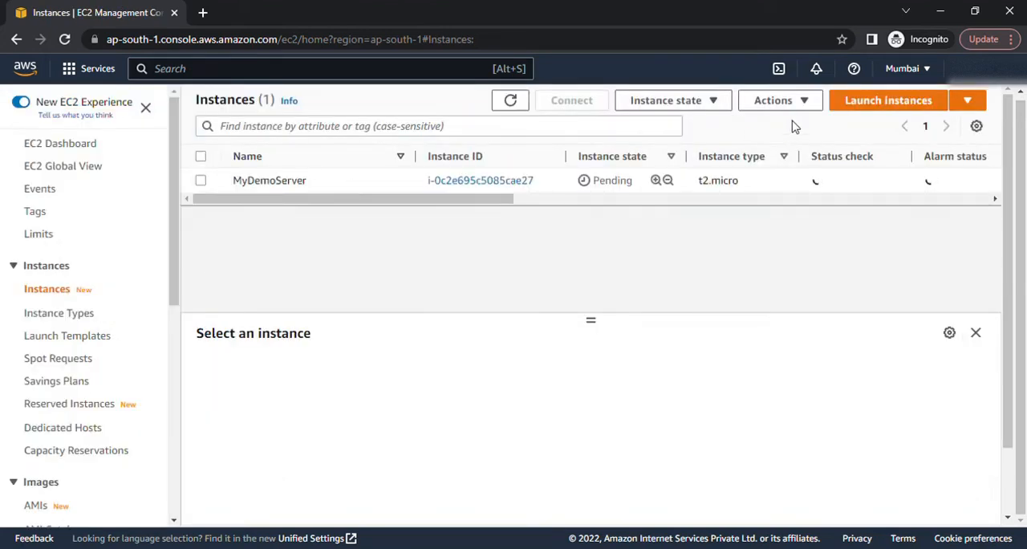
pyautogui.click(512, 102)
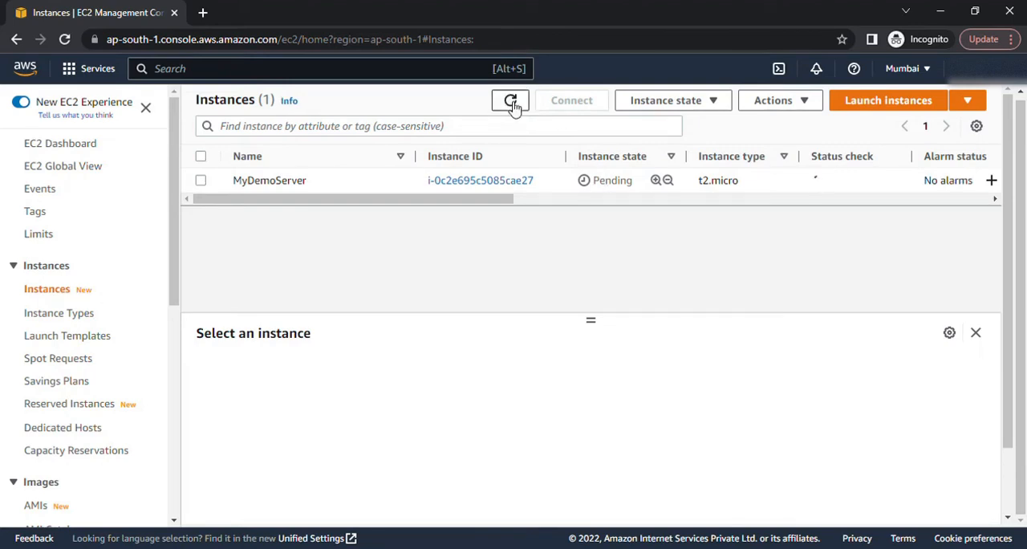
pyautogui.click(512, 102)
pyautogui.click(510, 102)
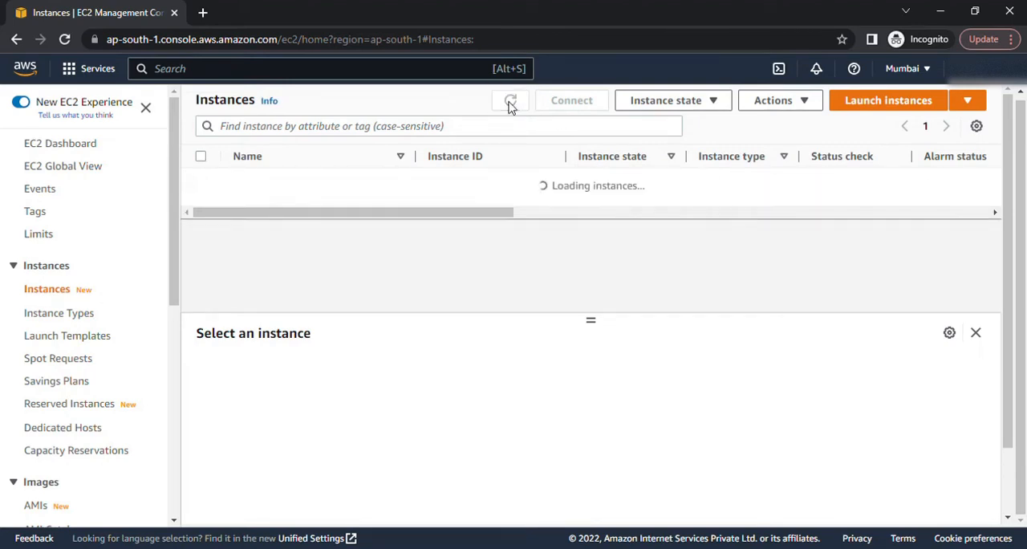
pyautogui.click(511, 102)
pyautogui.click(512, 103)
pyautogui.click(512, 102)
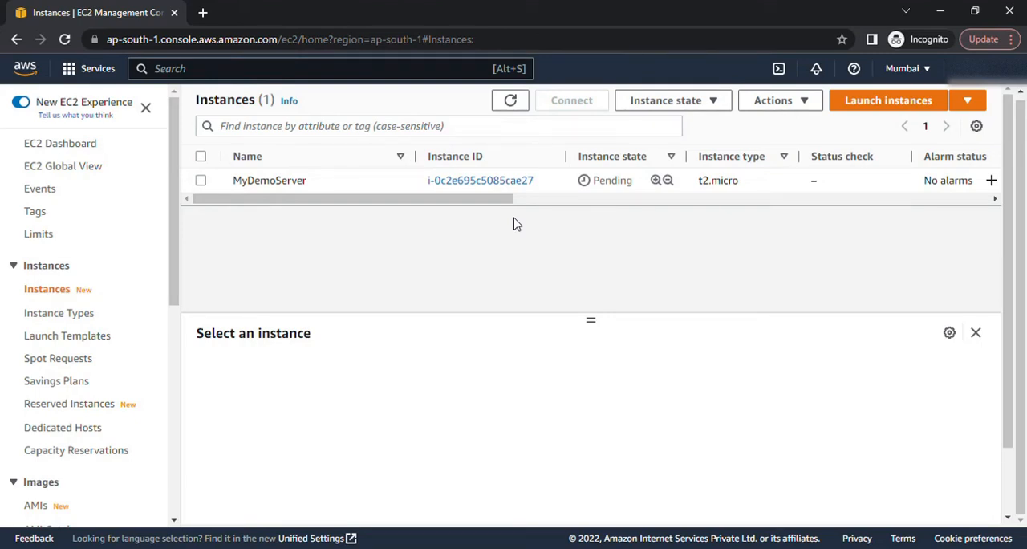
# Step: Open the details of MyDemoServer and connect to it through EC2 Instance Connect as ec2-user
pyautogui.click(478, 181)
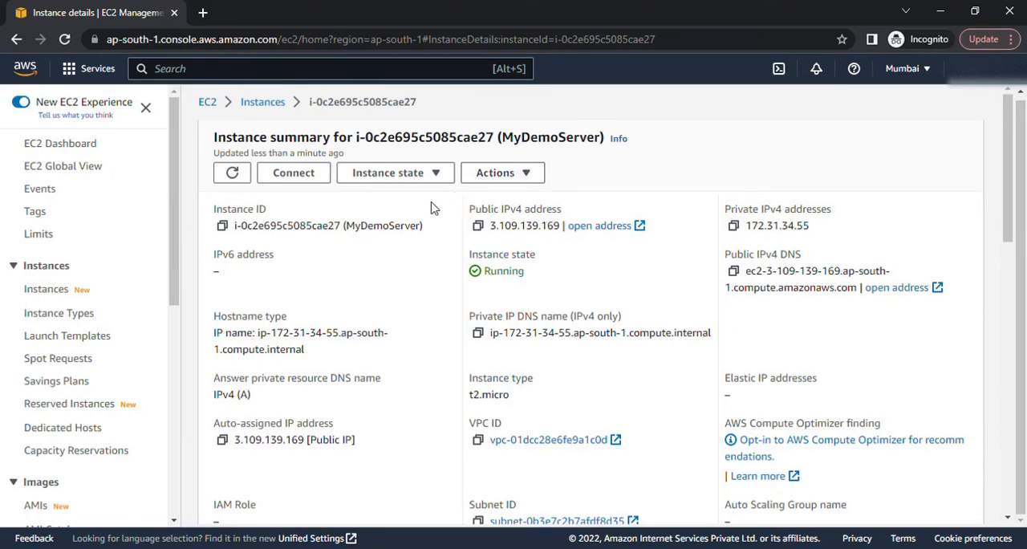
pyautogui.click(290, 179)
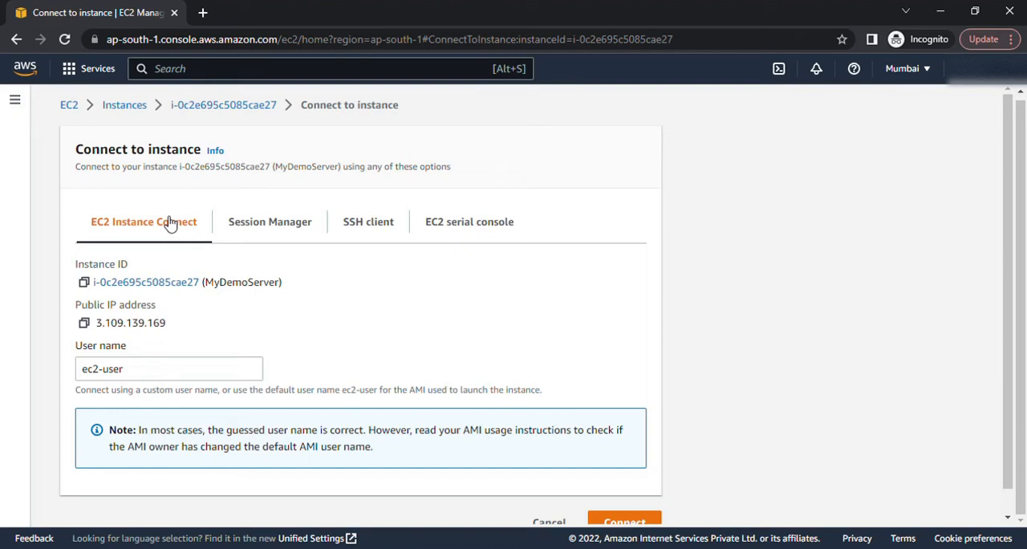
pyautogui.scroll(-1, 202, 273)
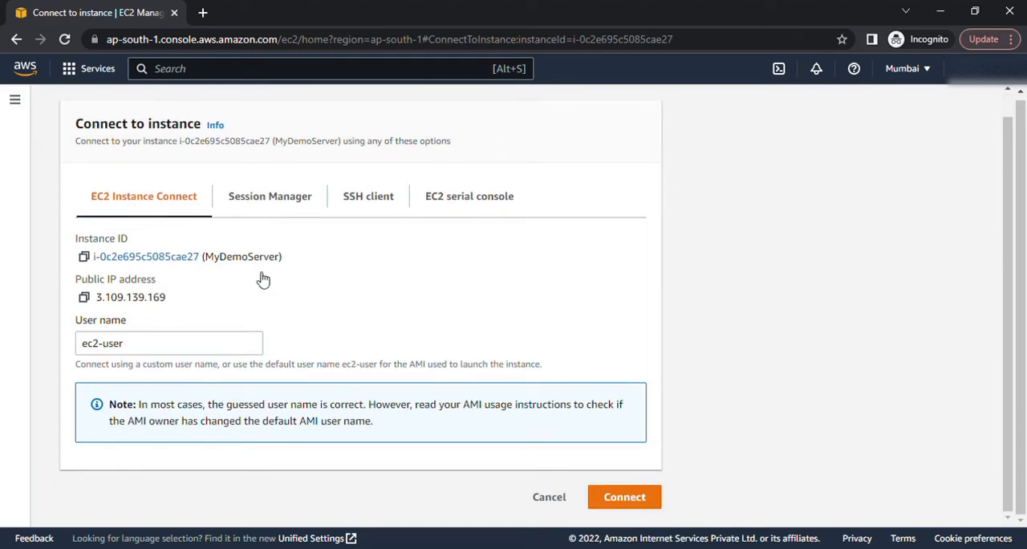
pyautogui.click(607, 499)
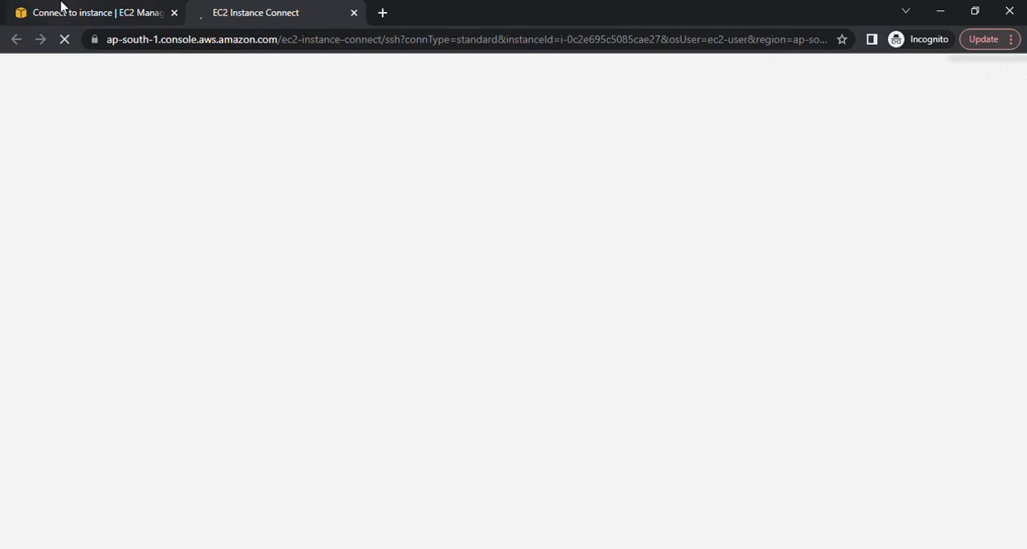
pyautogui.click(61, 8)
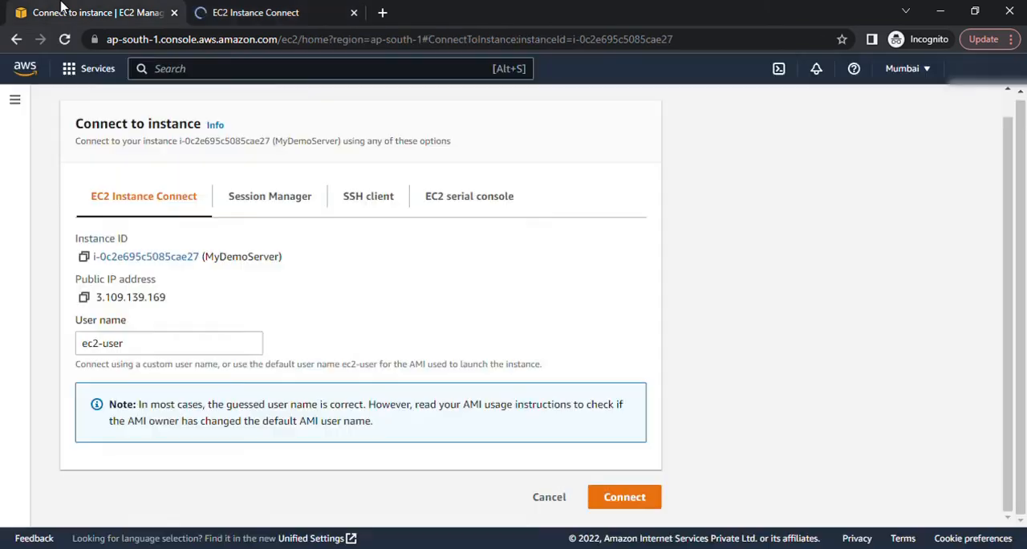
pyautogui.click(257, 12)
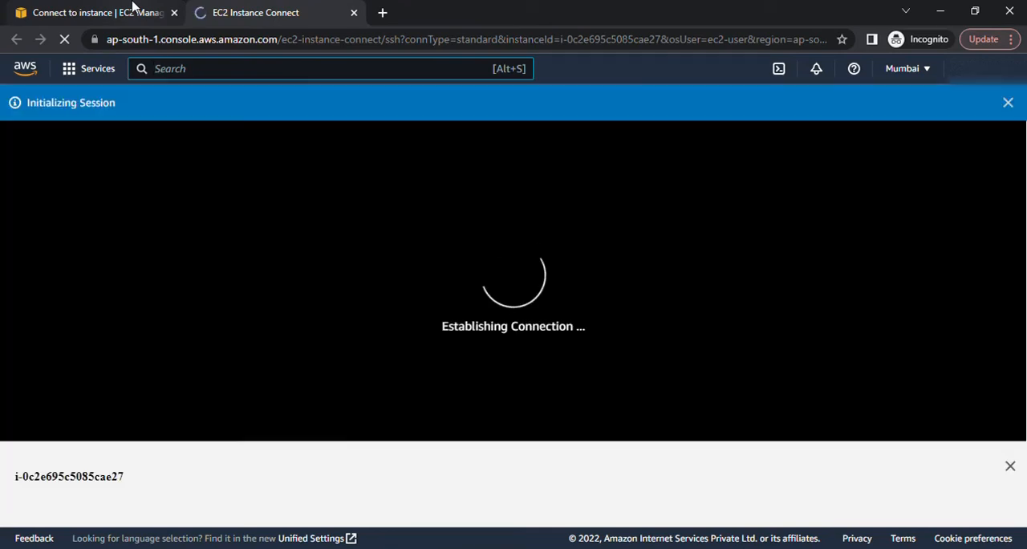
pyautogui.click(133, 8)
pyautogui.click(231, 7)
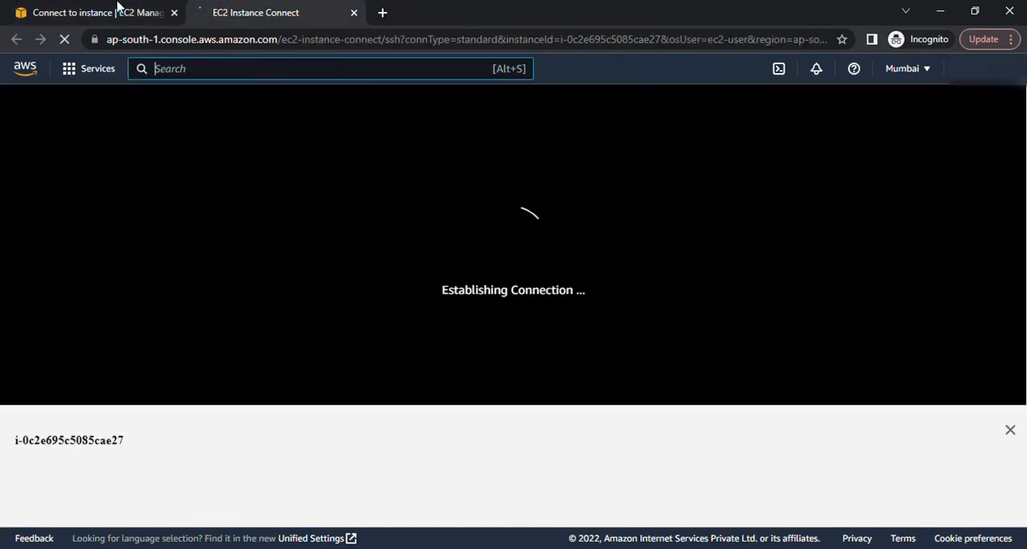
pyautogui.click(120, 8)
pyautogui.click(234, 6)
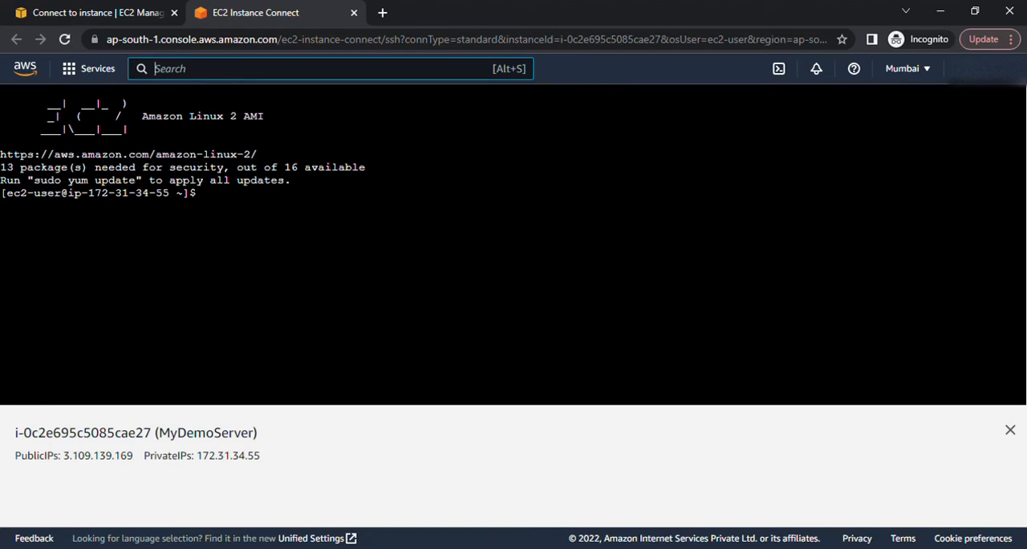
# Step: Run the uptime command in the instance's terminal and repeat it several times to check how long the server has been up
pyautogui.click(207, 193)
pyautogui.write('uptime')
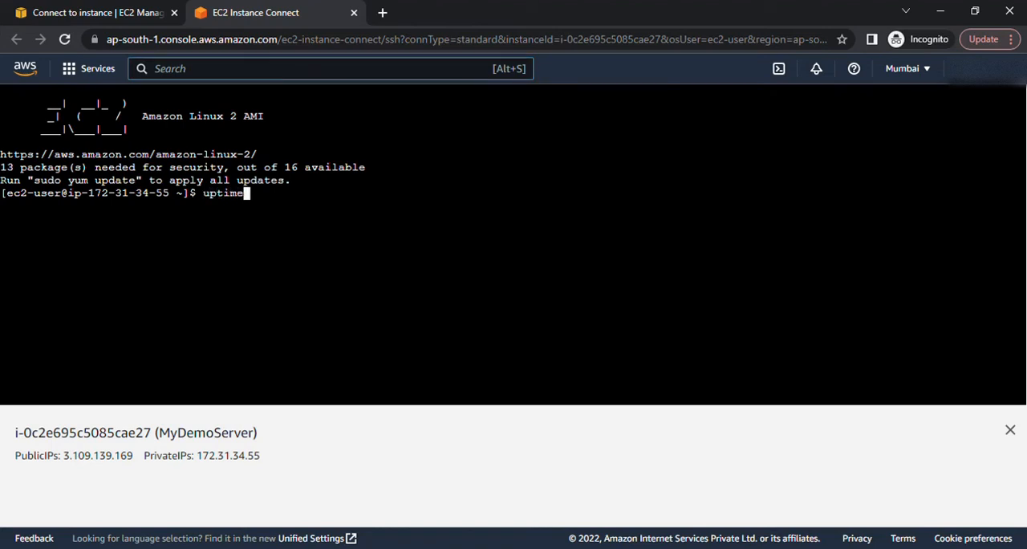
pyautogui.press('Return')
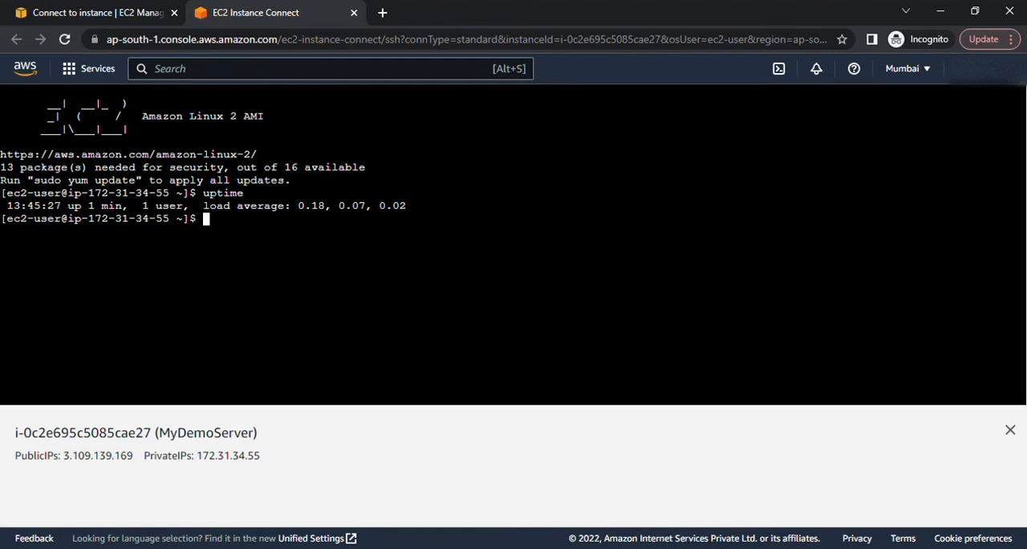
pyautogui.press('Up')
pyautogui.press('Return')
pyautogui.press('Up')
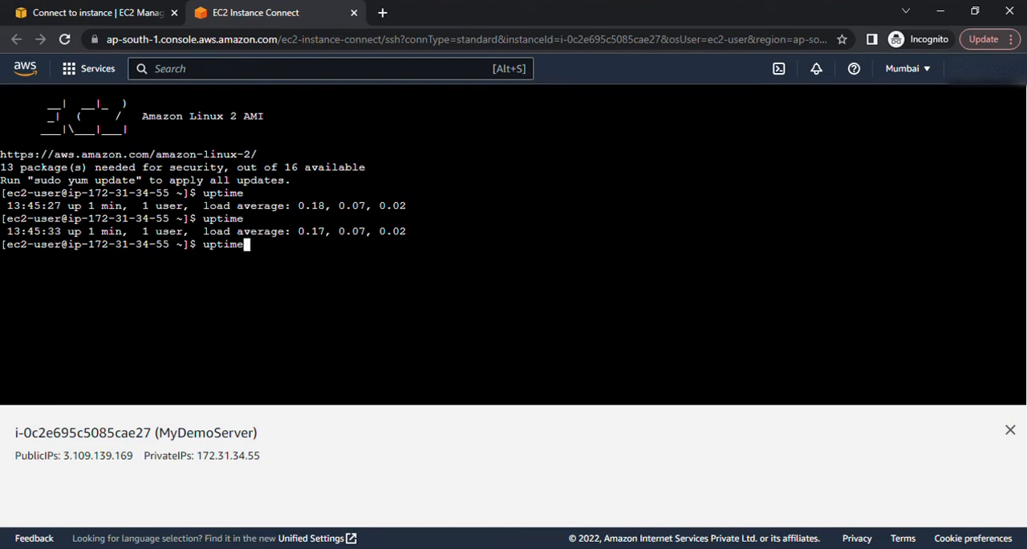
pyautogui.press('Return')
pyautogui.press('Up')
pyautogui.press('Return')
pyautogui.press('Up')
pyautogui.press('Return')
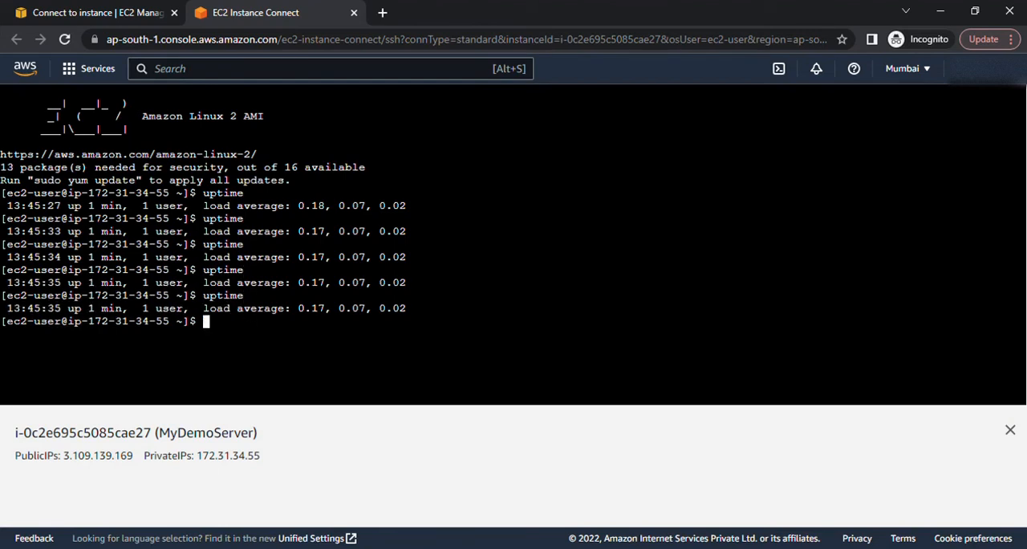
pyautogui.press('Up')
pyautogui.press('Return')
pyautogui.press('Up')
pyautogui.press('Return')
pyautogui.press('Up')
pyautogui.press('Return')
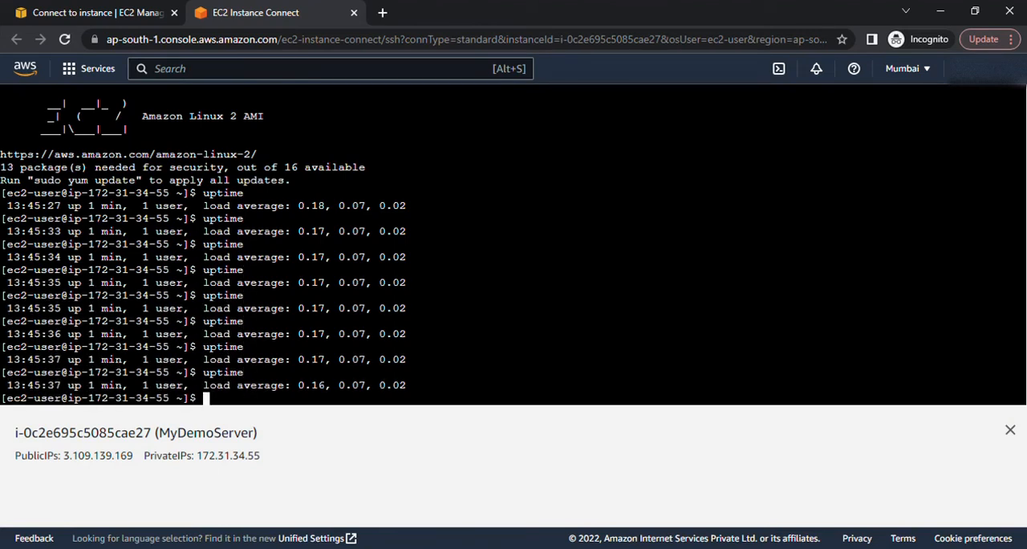
# Step: Close the terminal session and try to hibernate MyDemoServer from the instances list
pyautogui.click(354, 13)
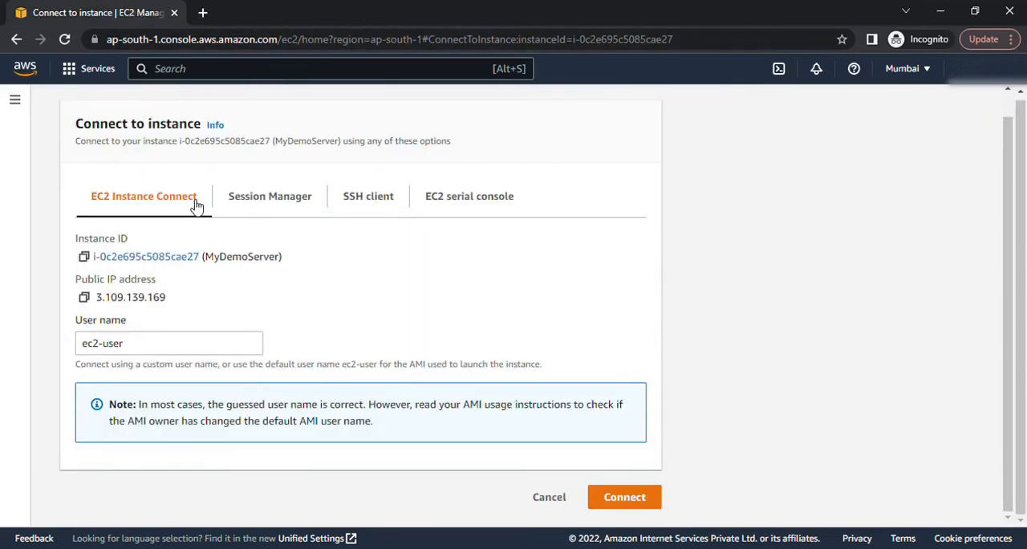
pyautogui.click(131, 111)
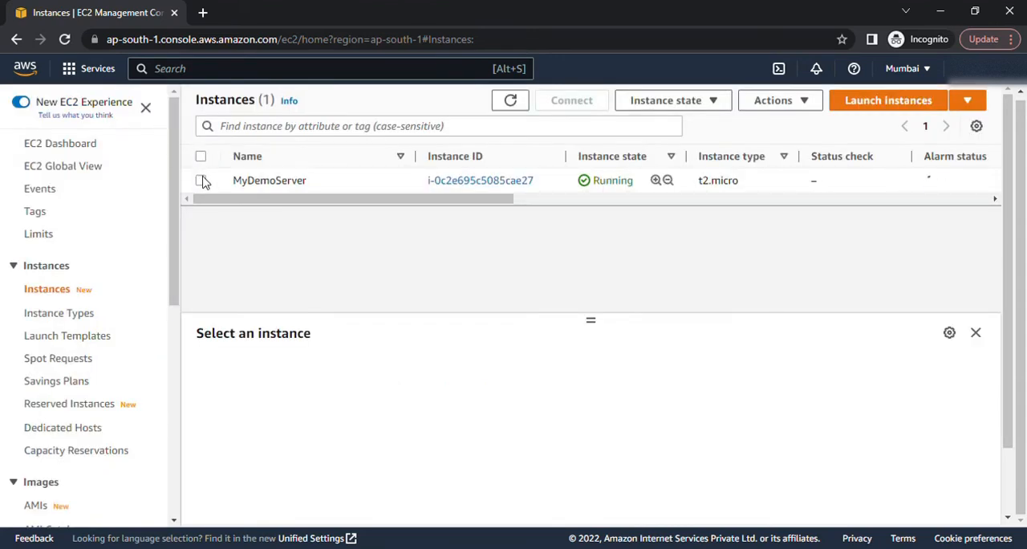
pyautogui.click(311, 173)
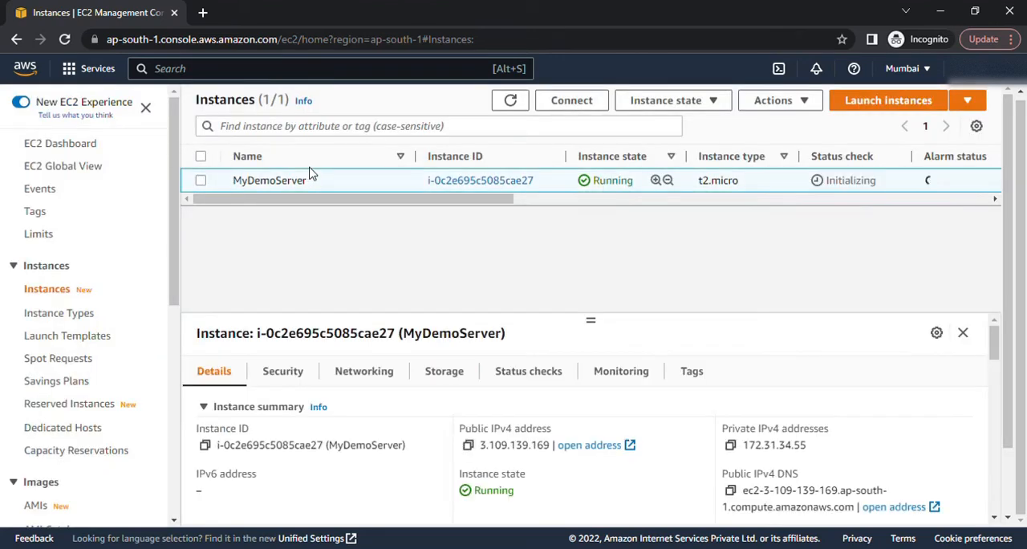
pyautogui.click(682, 106)
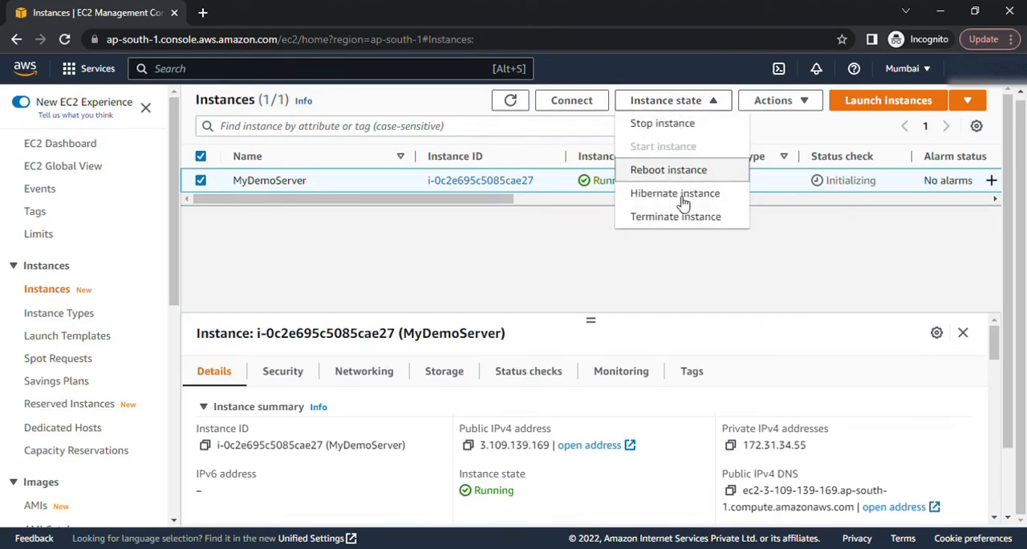
pyautogui.click(683, 195)
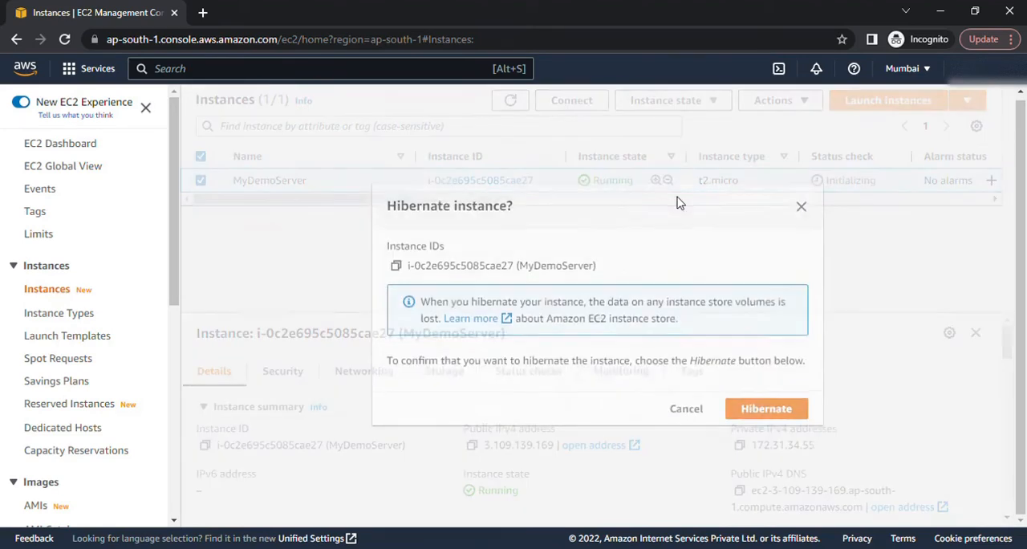
pyautogui.click(766, 407)
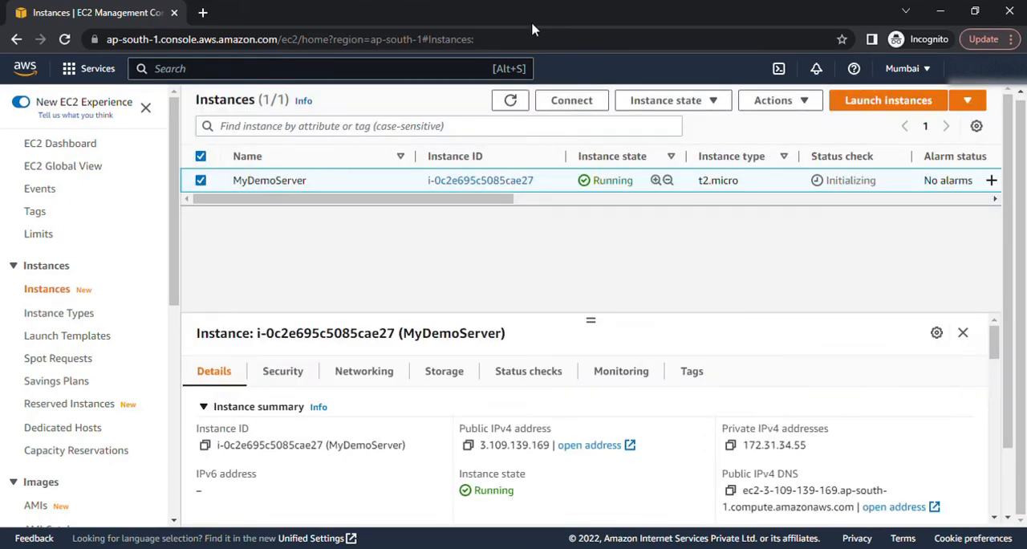
# Step: Refresh the instances list, hibernate MyDemoServer, and dismiss the notification
pyautogui.click(511, 101)
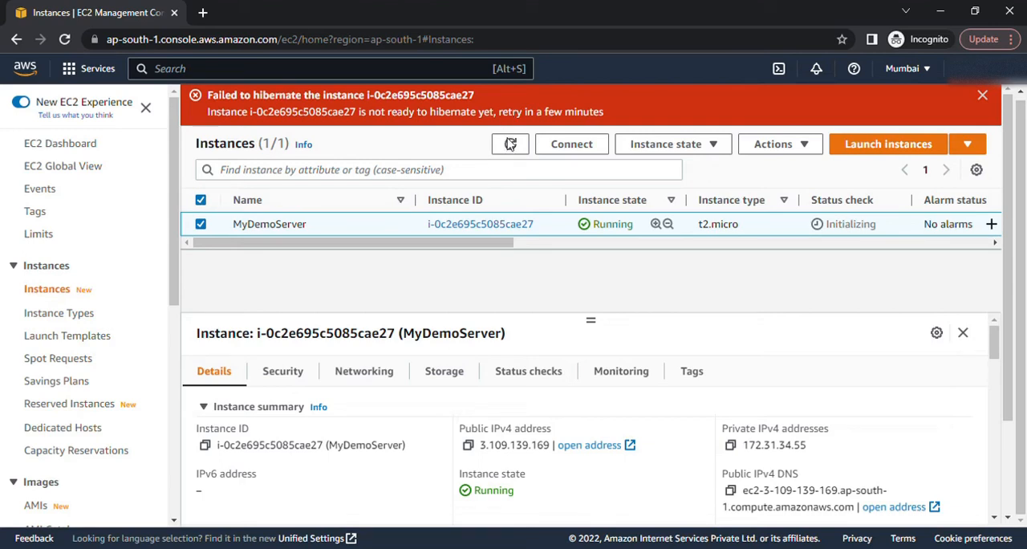
pyautogui.click(514, 147)
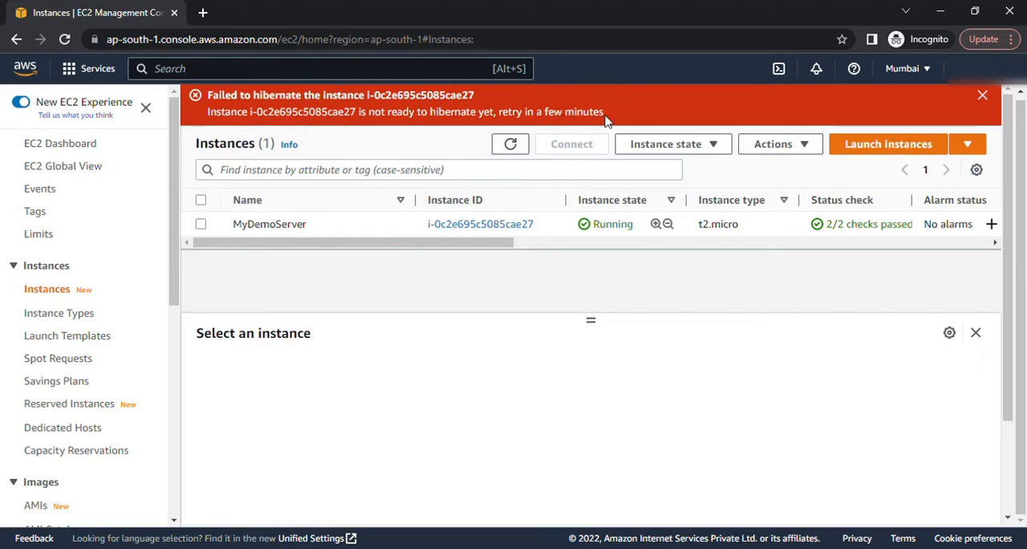
pyautogui.click(201, 225)
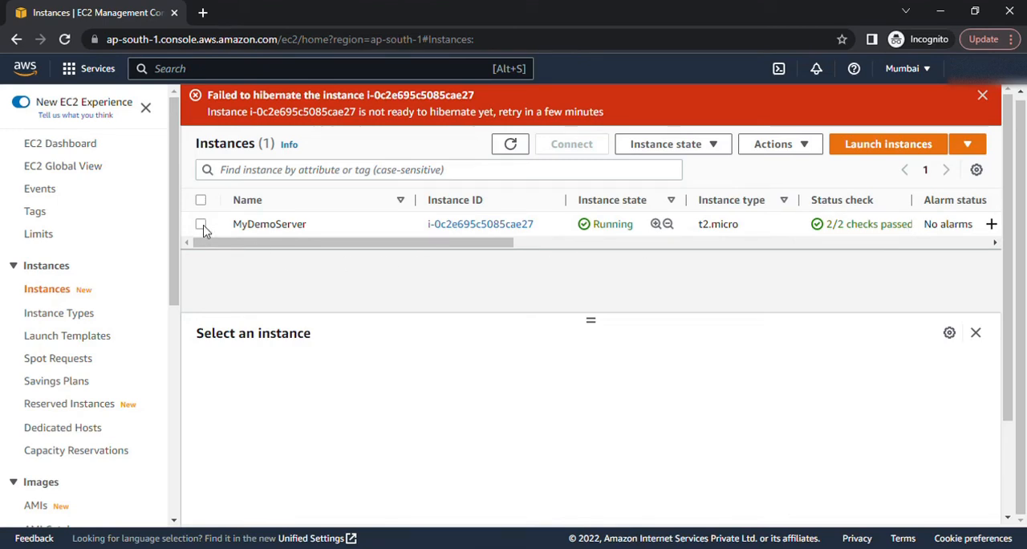
pyautogui.click(718, 148)
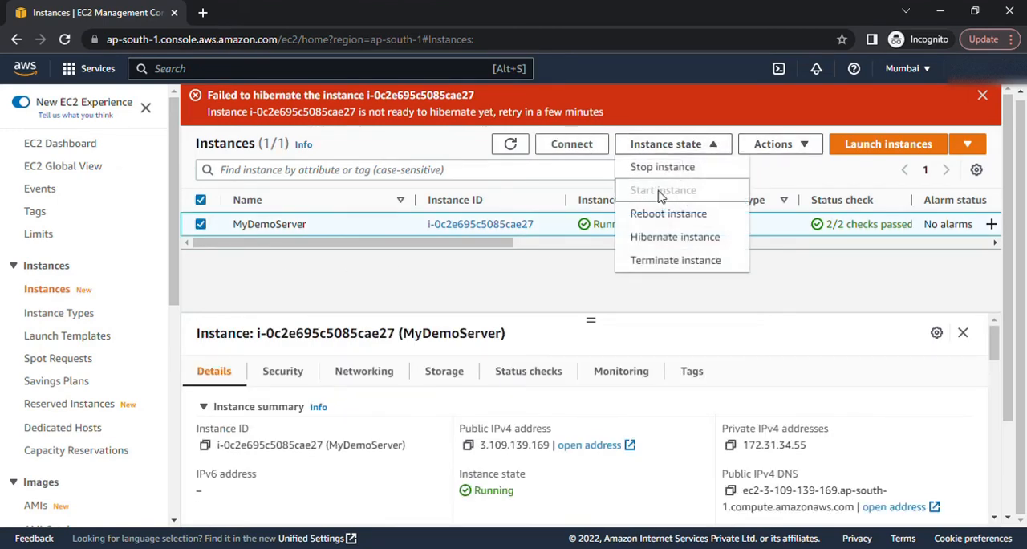
pyautogui.click(672, 239)
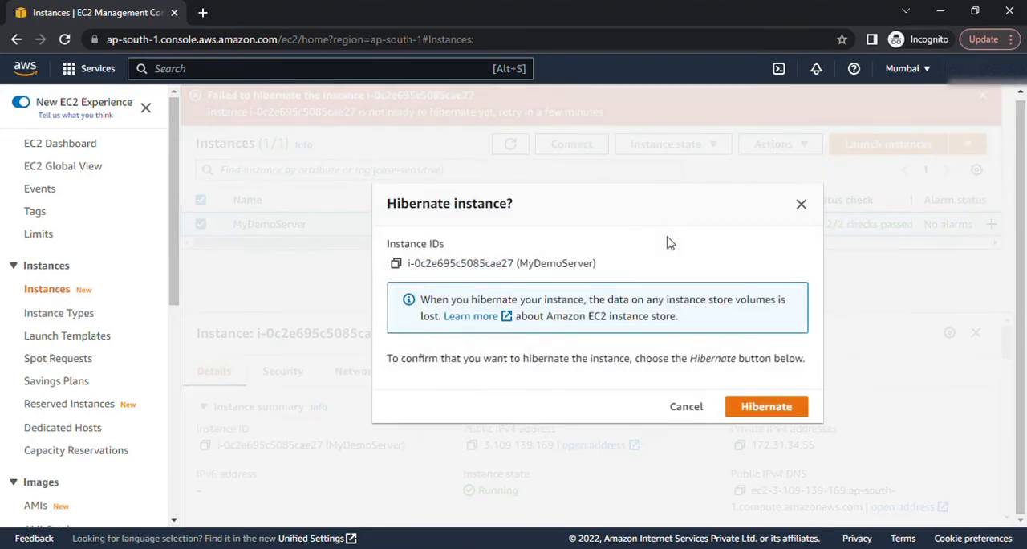
pyautogui.click(769, 407)
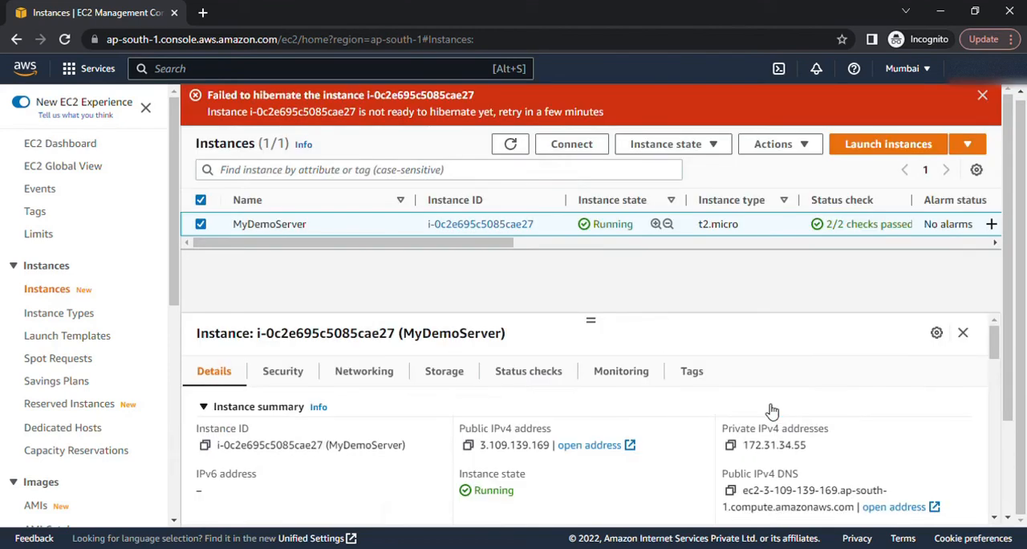
pyautogui.click(982, 97)
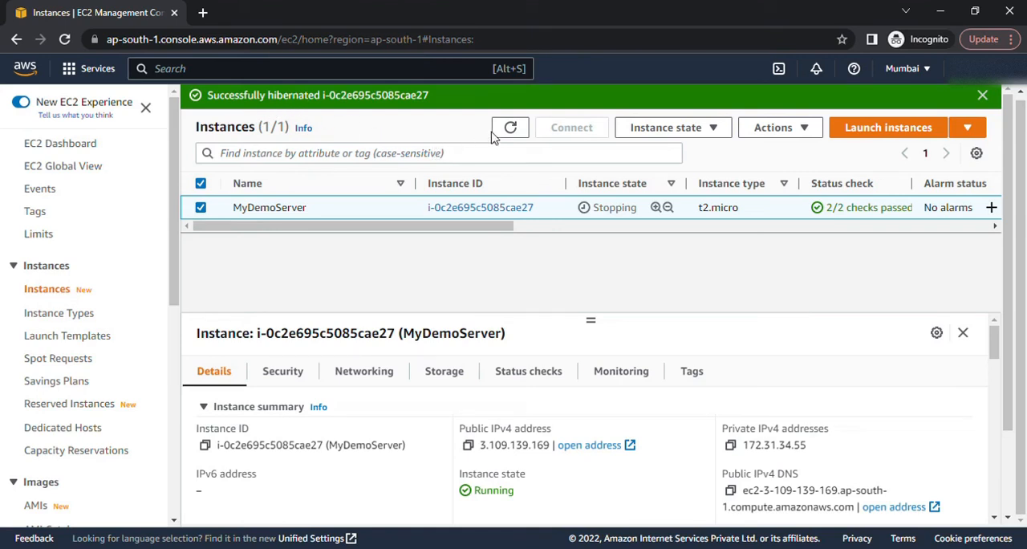
# Step: Refresh the instances list repeatedly to check whether MyDemoServer has stopped
pyautogui.click(524, 137)
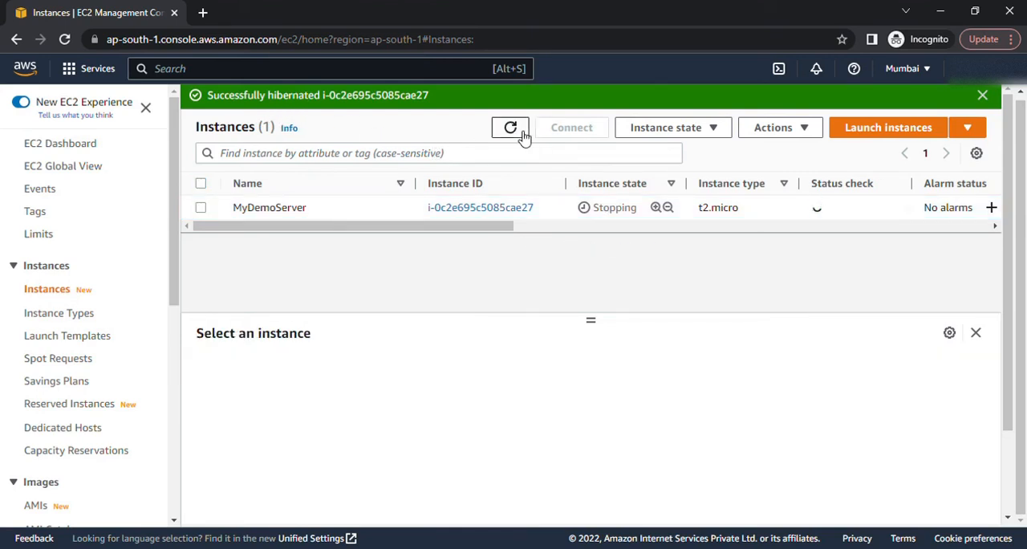
pyautogui.click(521, 136)
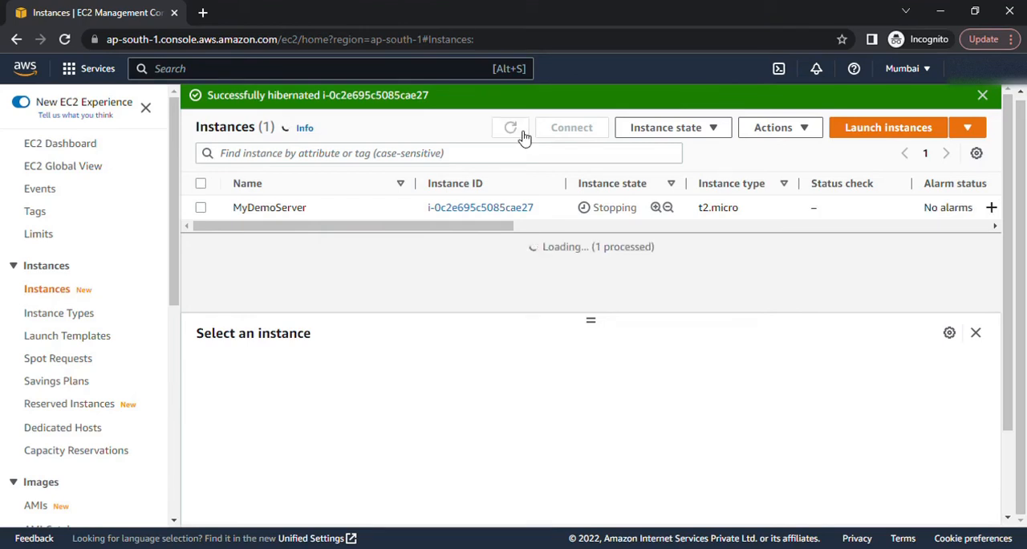
pyautogui.click(518, 136)
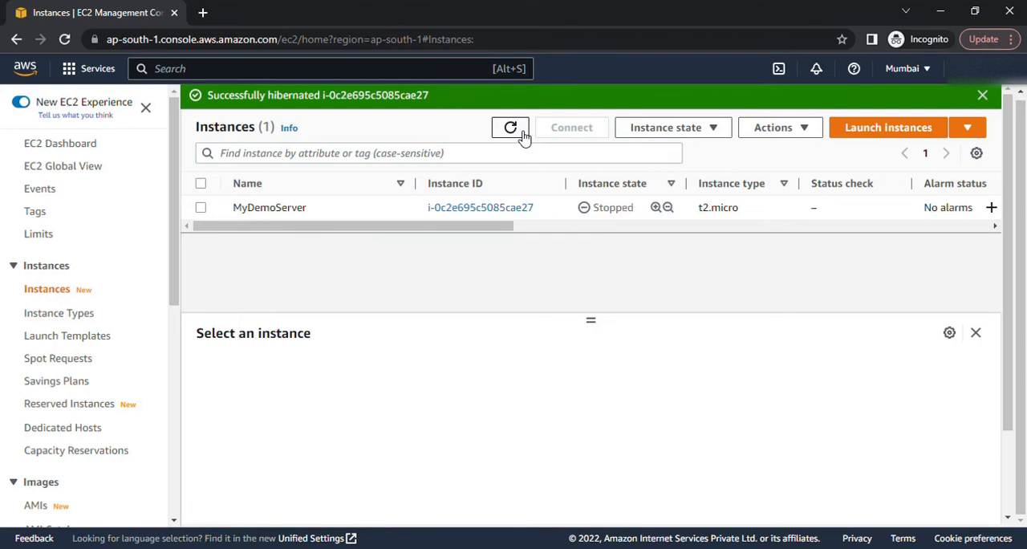
pyautogui.click(522, 136)
# Step: Start the hibernated MyDemoServer instance again and dismiss the notifications above the instances list
pyautogui.click(300, 198)
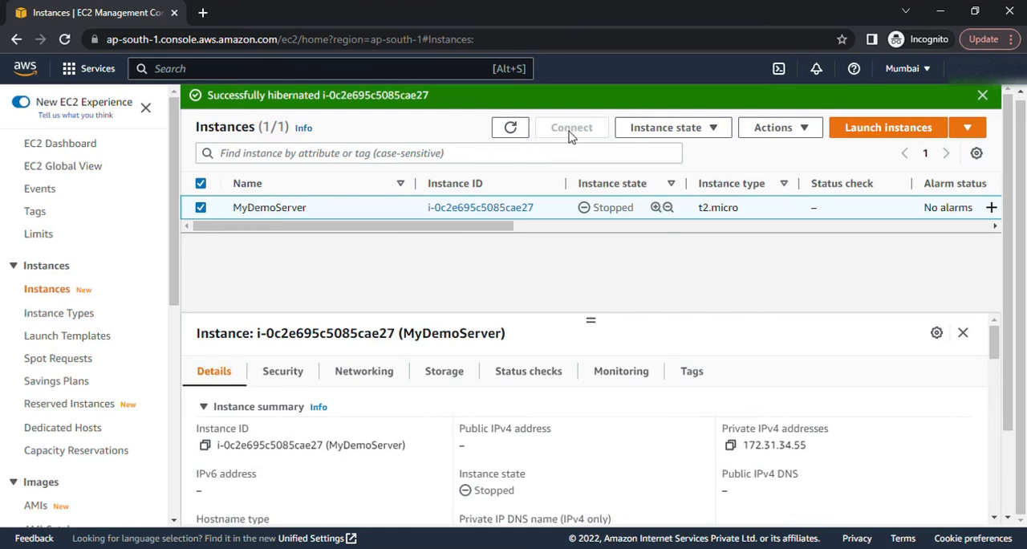
pyautogui.click(651, 132)
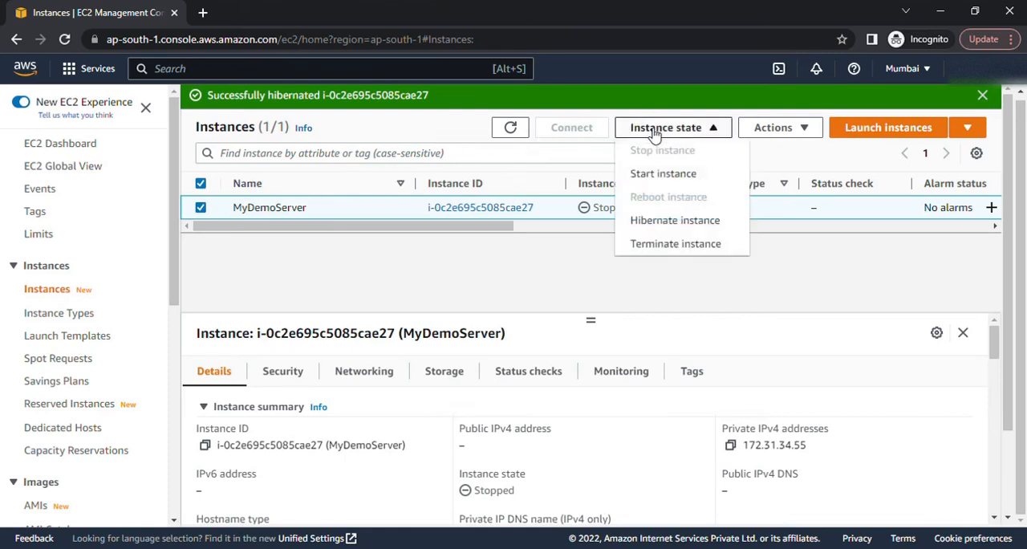
pyautogui.click(663, 174)
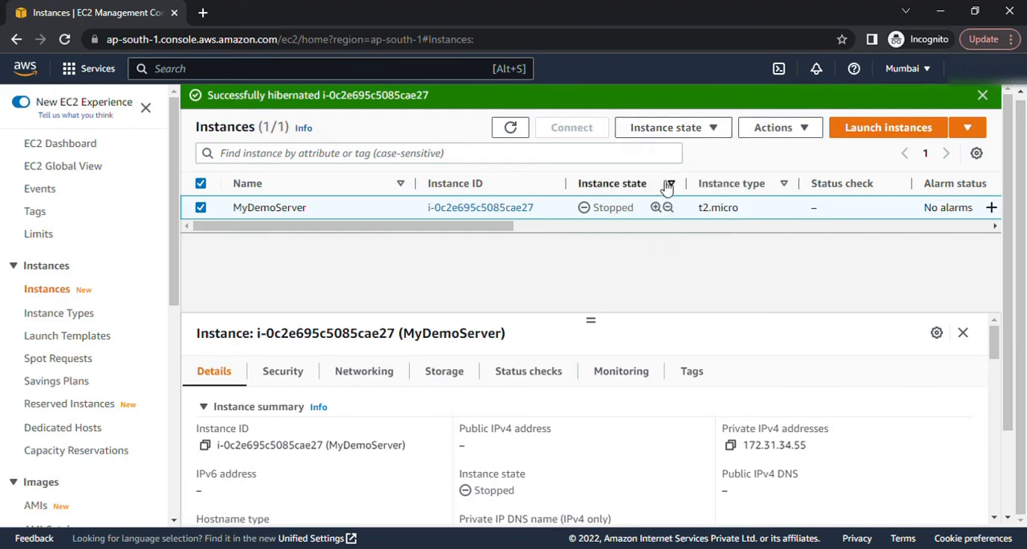
pyautogui.click(983, 95)
pyautogui.click(983, 96)
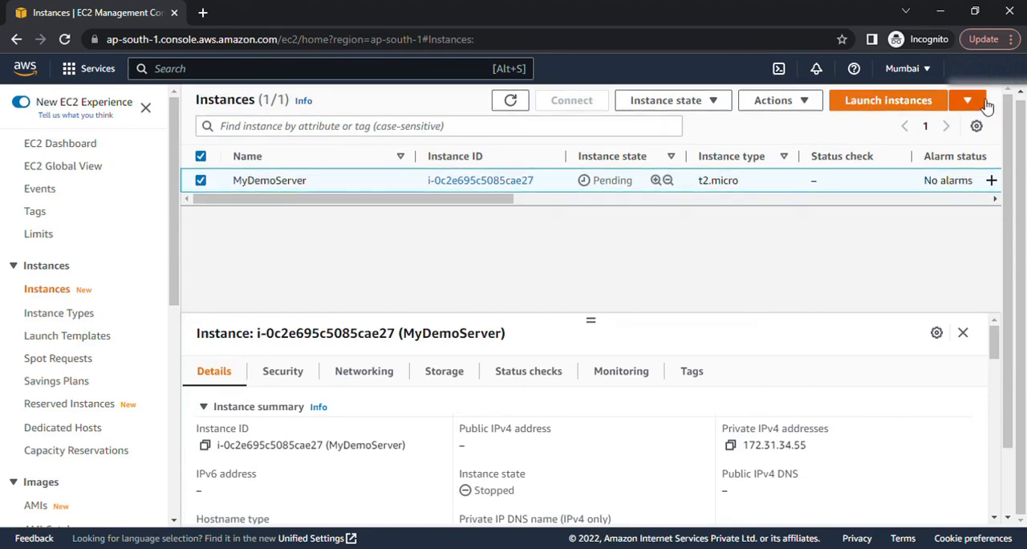
# Step: Refresh the instances list repeatedly to check whether MyDemoServer is running again
pyautogui.click(508, 100)
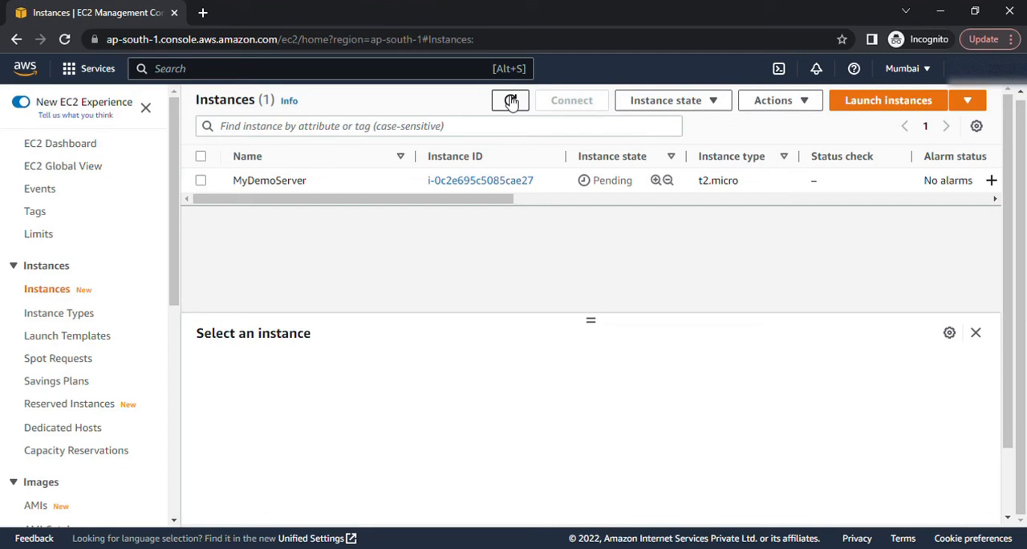
pyautogui.click(510, 102)
pyautogui.click(510, 101)
pyautogui.click(511, 102)
pyautogui.click(510, 101)
pyautogui.click(510, 101)
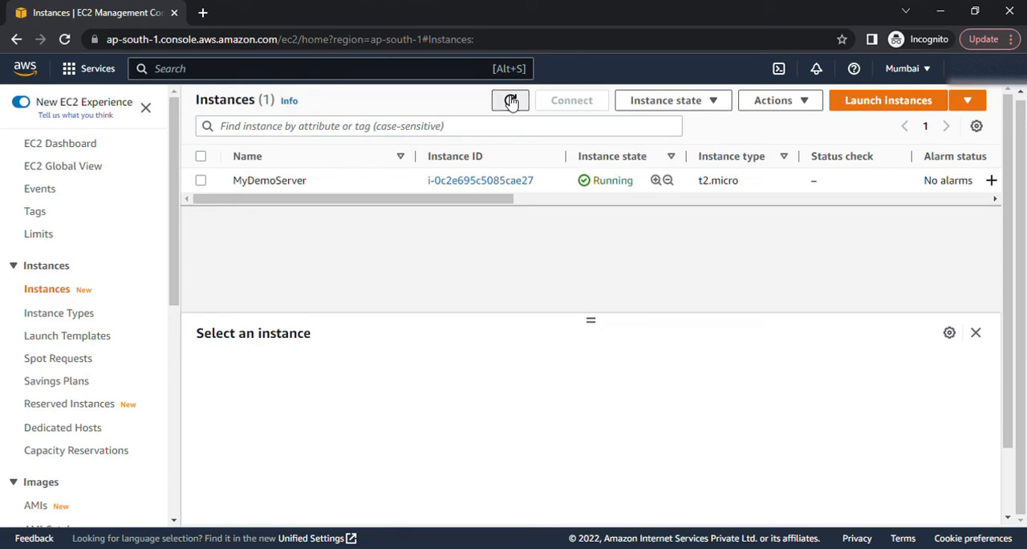
pyautogui.click(511, 101)
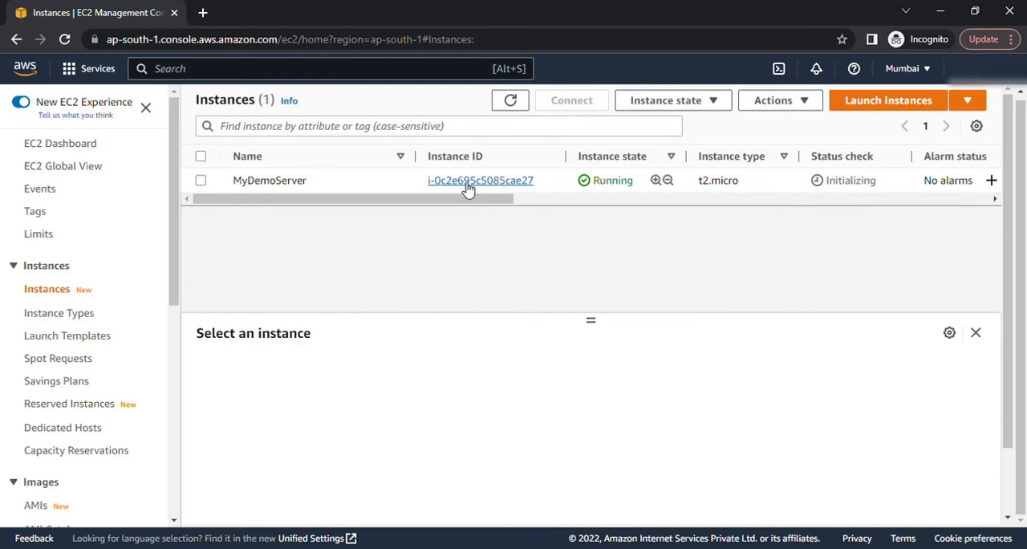
# Step: Connect to the restarted MyDemoServer through EC2 Instance Connect as ec2-user
pyautogui.click(201, 181)
pyautogui.click(579, 104)
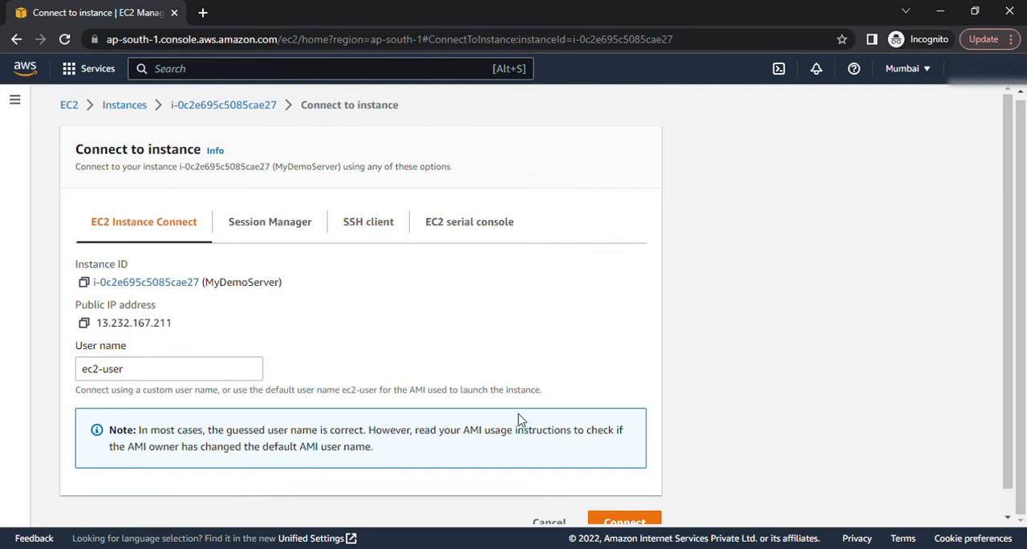
pyautogui.scroll(-1, 529, 419)
pyautogui.scroll(-1, 529, 419)
pyautogui.click(646, 499)
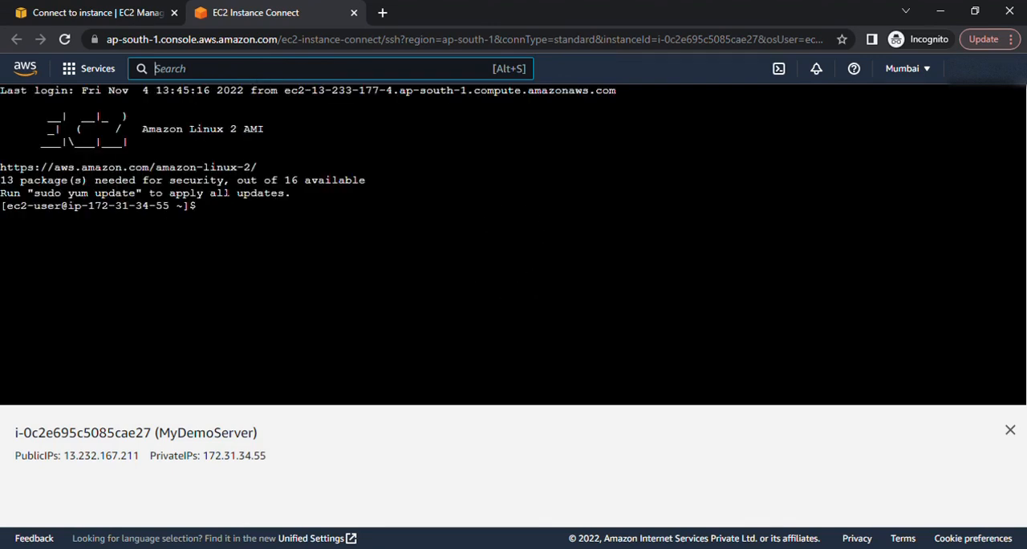
# Step: Run the uptime command in the terminal to check how long the resumed server has been up
pyautogui.write('uptime')
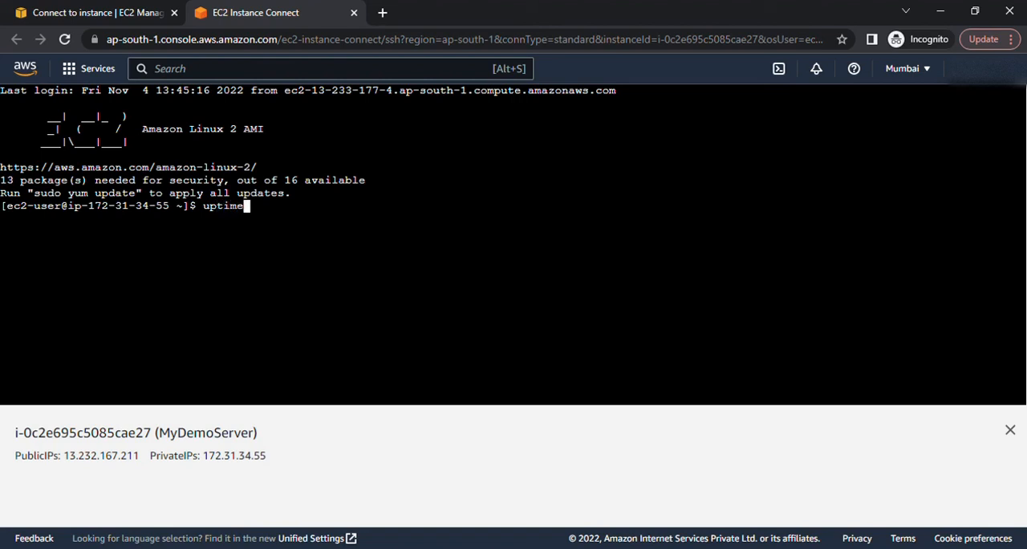
pyautogui.press('Return')
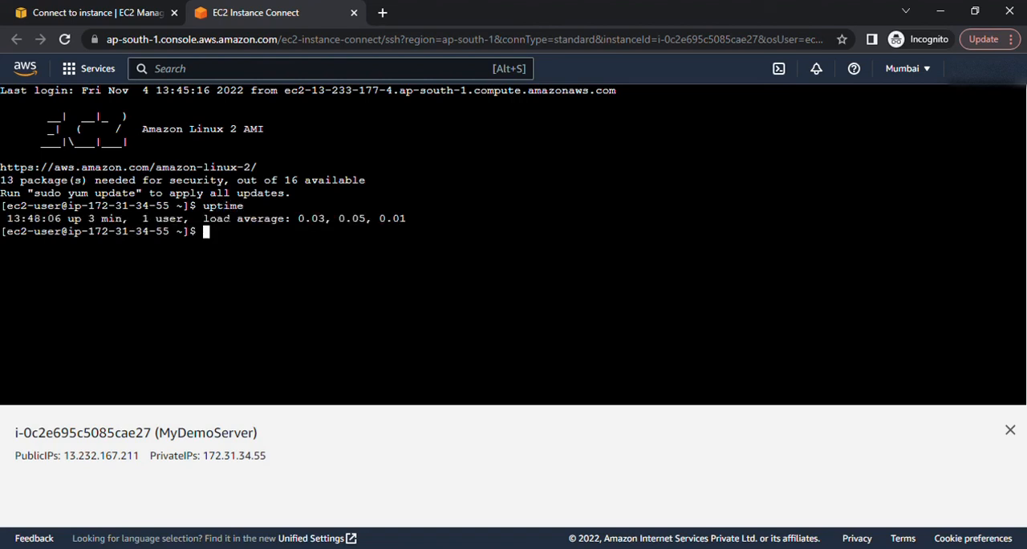